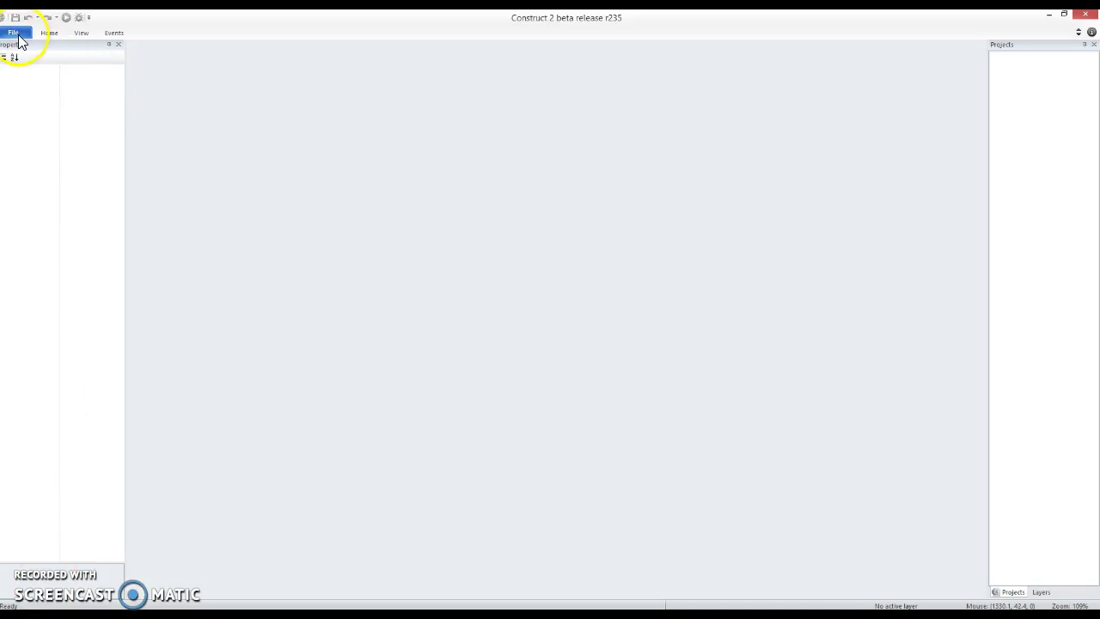
Create a new empty project from the template dialog and return Layout 1 to 100% zoom.
click(15, 33)
click(25, 53)
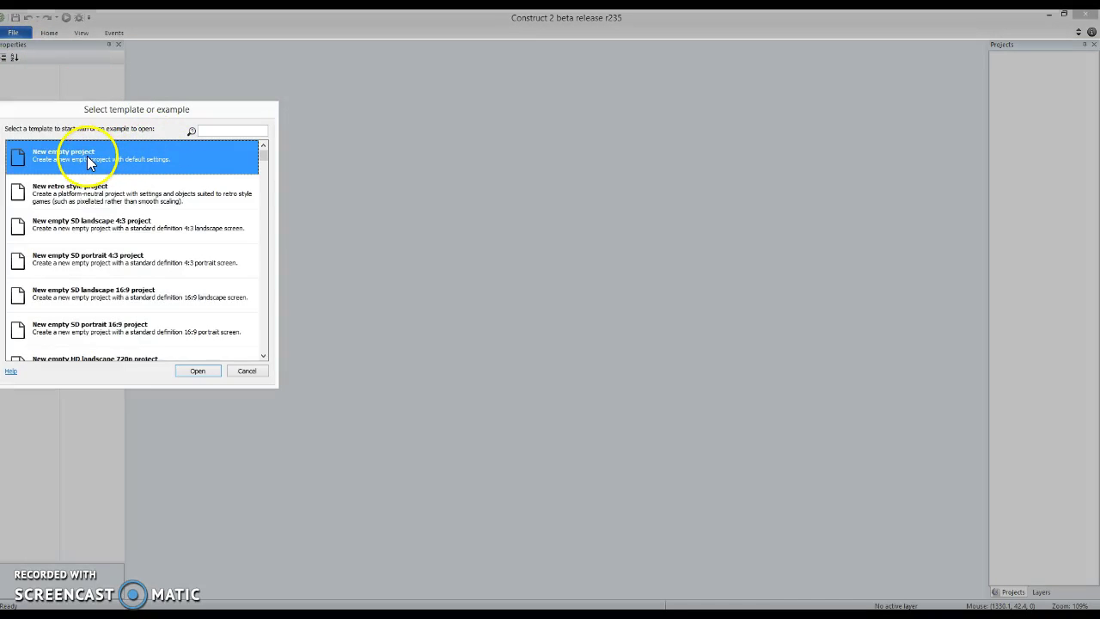
double_click(90, 163)
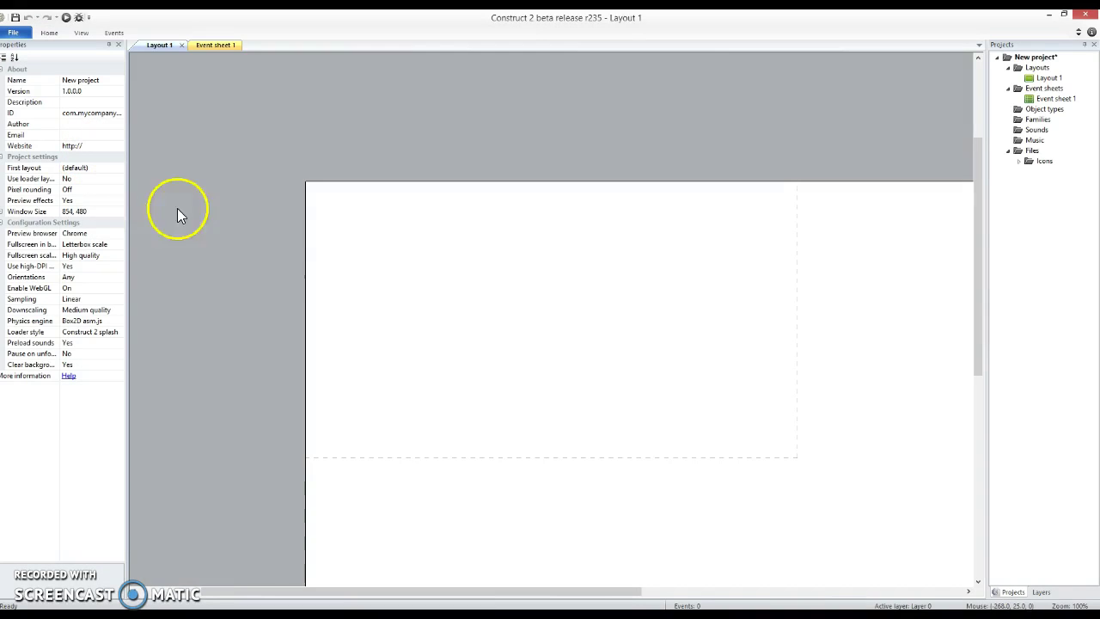
ctrl+scroll(298, 277, down, 5)
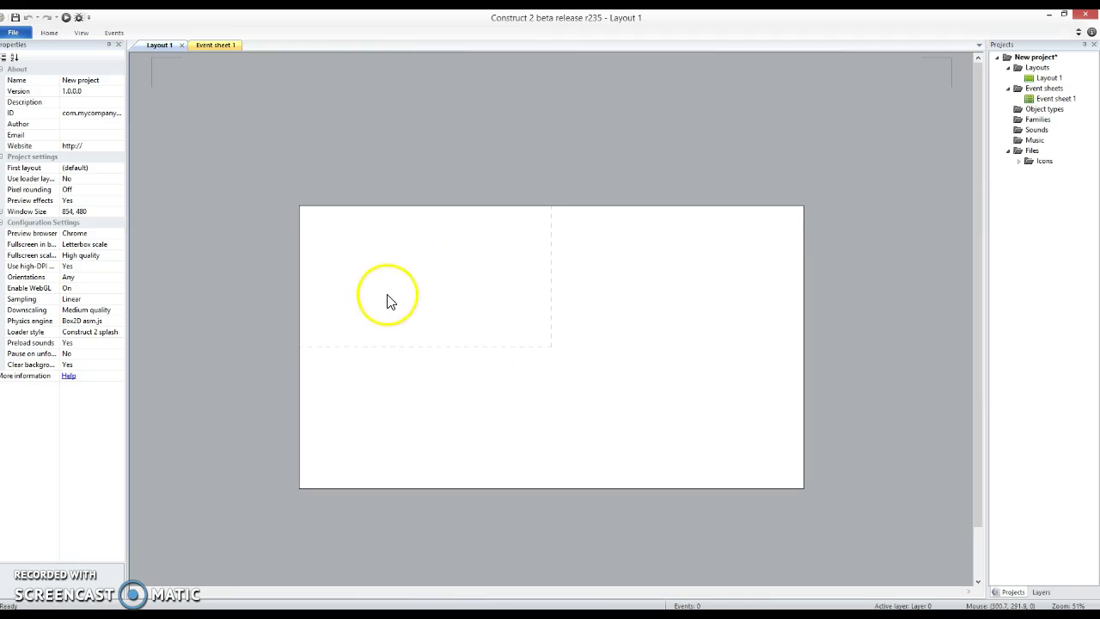
ctrl+scroll(386, 301, up, 4)
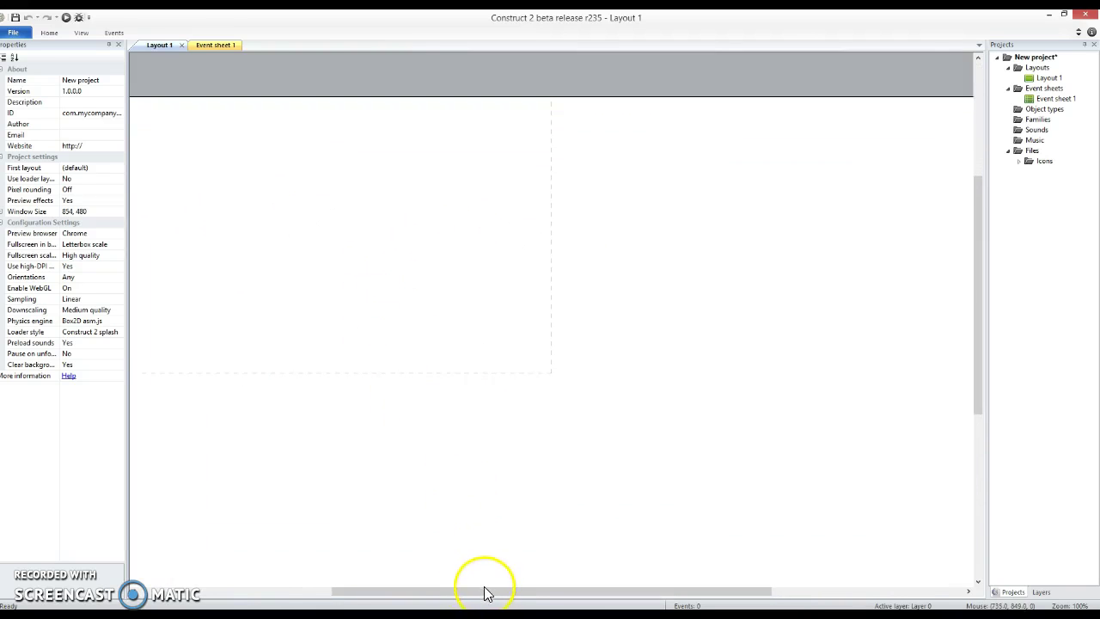
drag(483, 564, 329, 591)
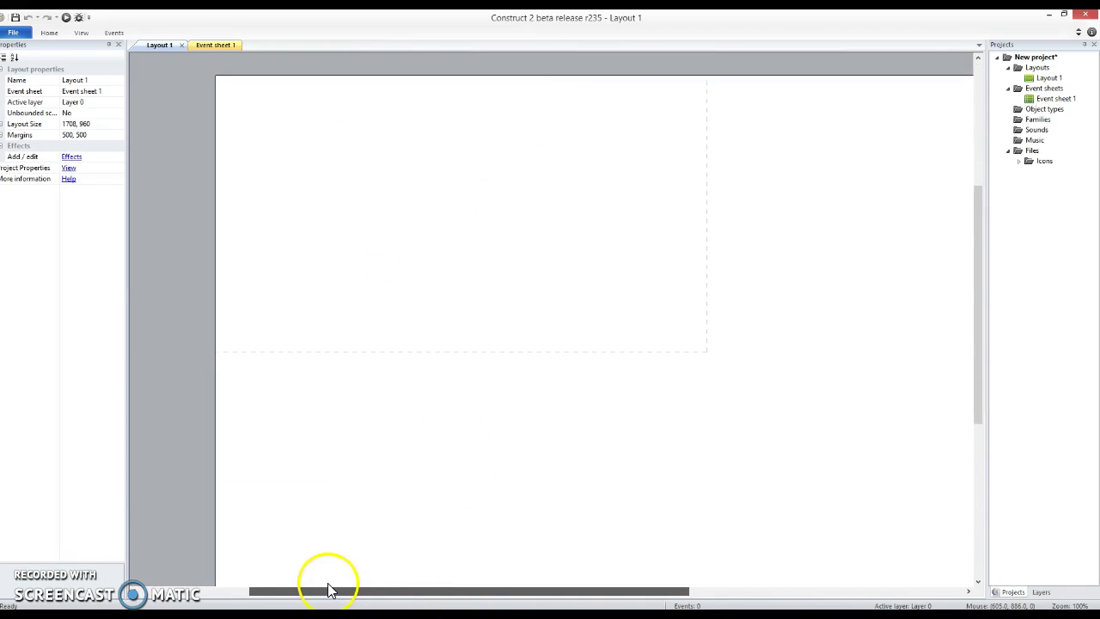
Insert a Sprite object and place it on Layout 1.
double_click(413, 270)
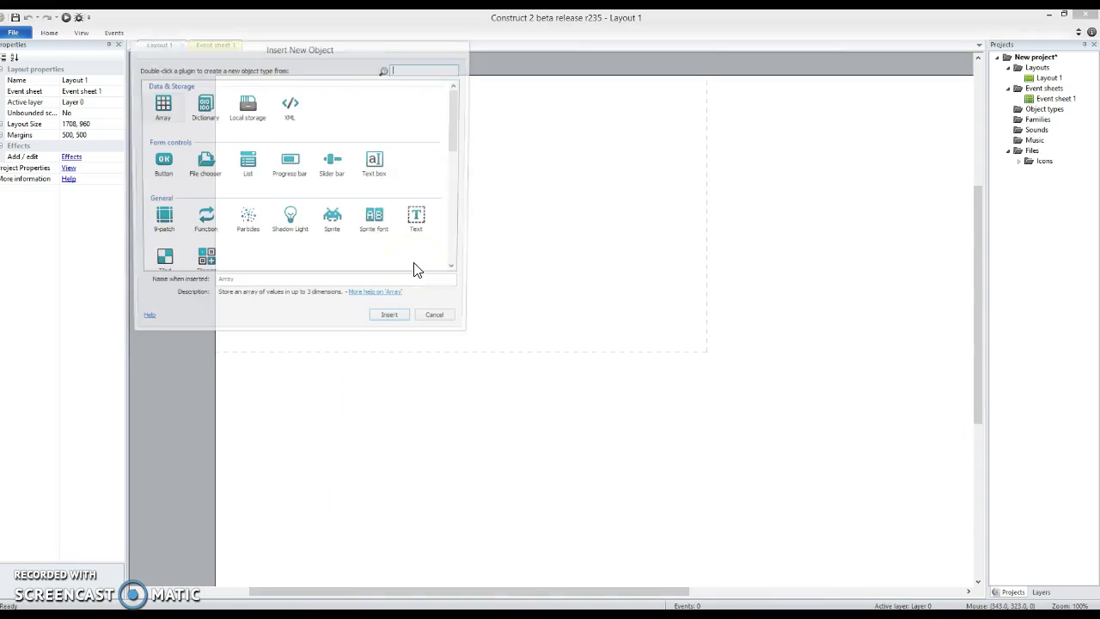
click(333, 223)
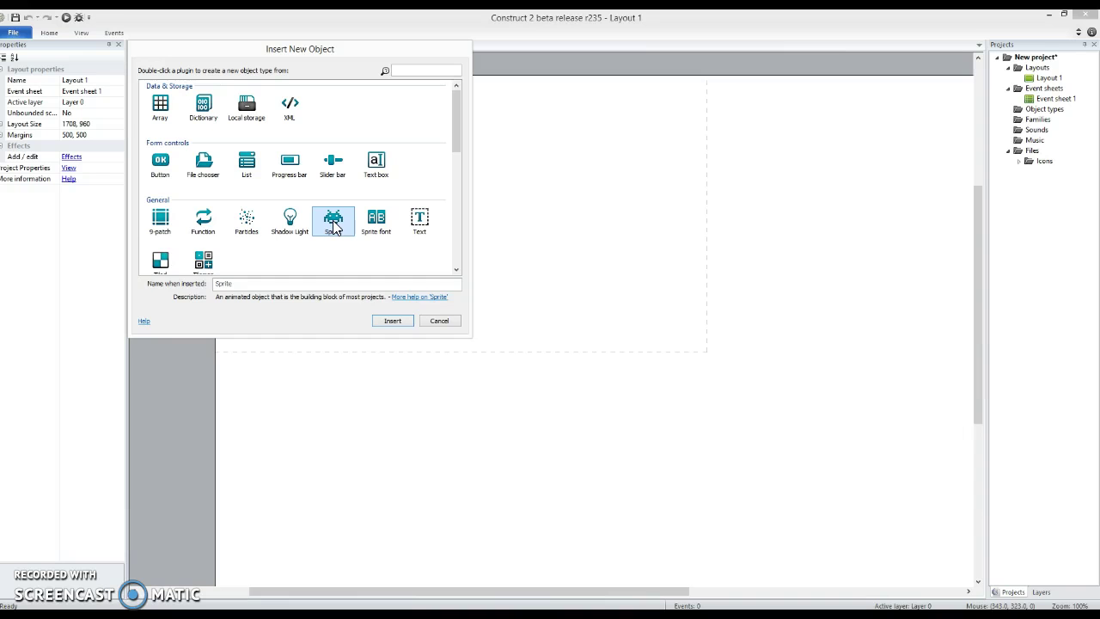
click(395, 322)
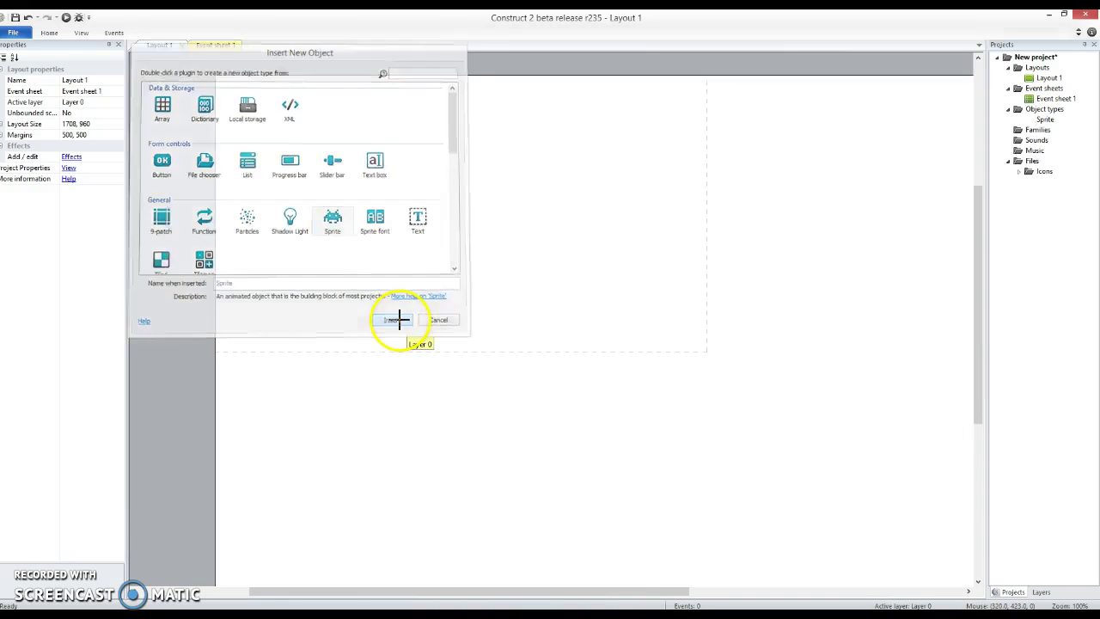
click(297, 294)
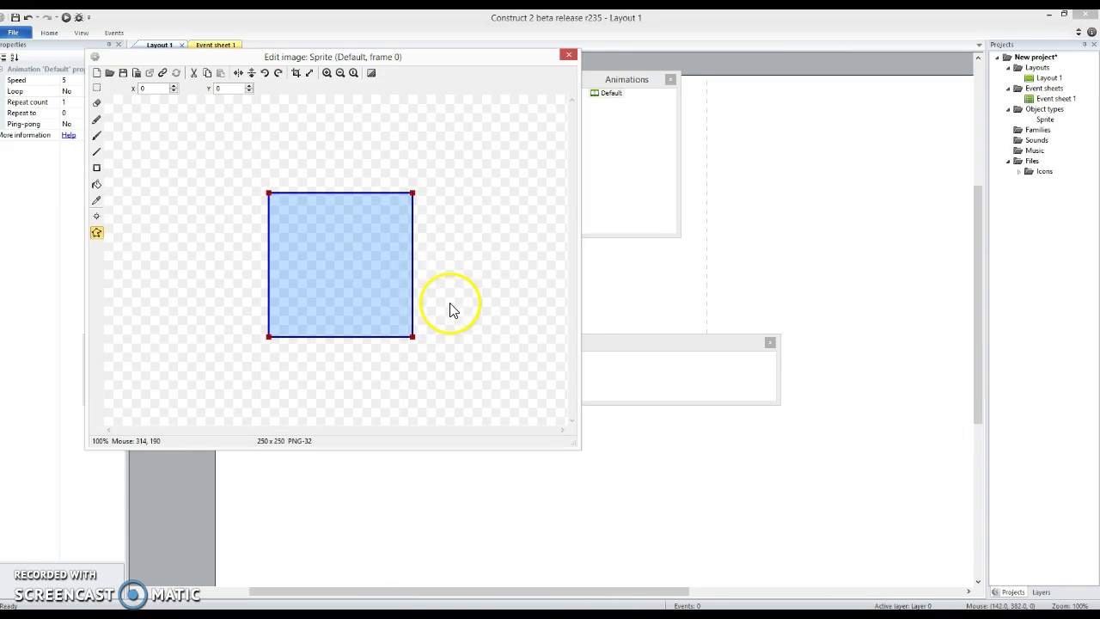
Paint a navy stick figure with brush strokes, adding a purple eye and yellow hair.
click(96, 135)
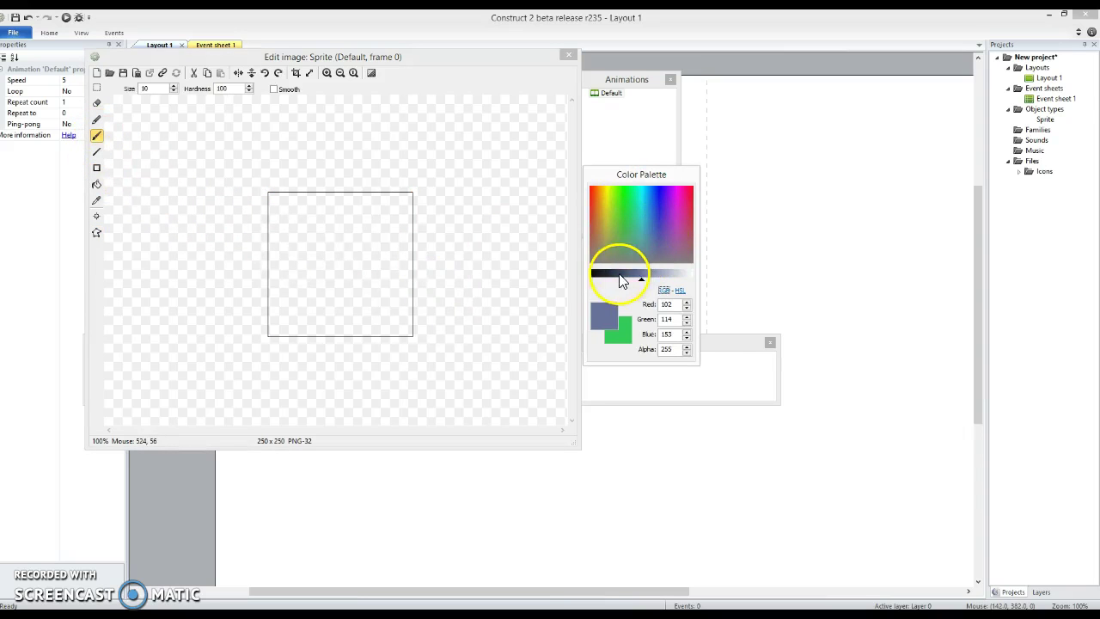
click(611, 277)
mouse_move(347, 207)
mouse_down()
mouse_move(316, 225)
mouse_move(326, 243)
mouse_move(353, 239)
mouse_move(356, 220)
mouse_move(349, 212)
mouse_move(335, 294)
mouse_move(314, 322)
mouse_move(337, 295)
mouse_move(353, 320)
mouse_move(372, 320)
mouse_move(330, 317)
mouse_up()
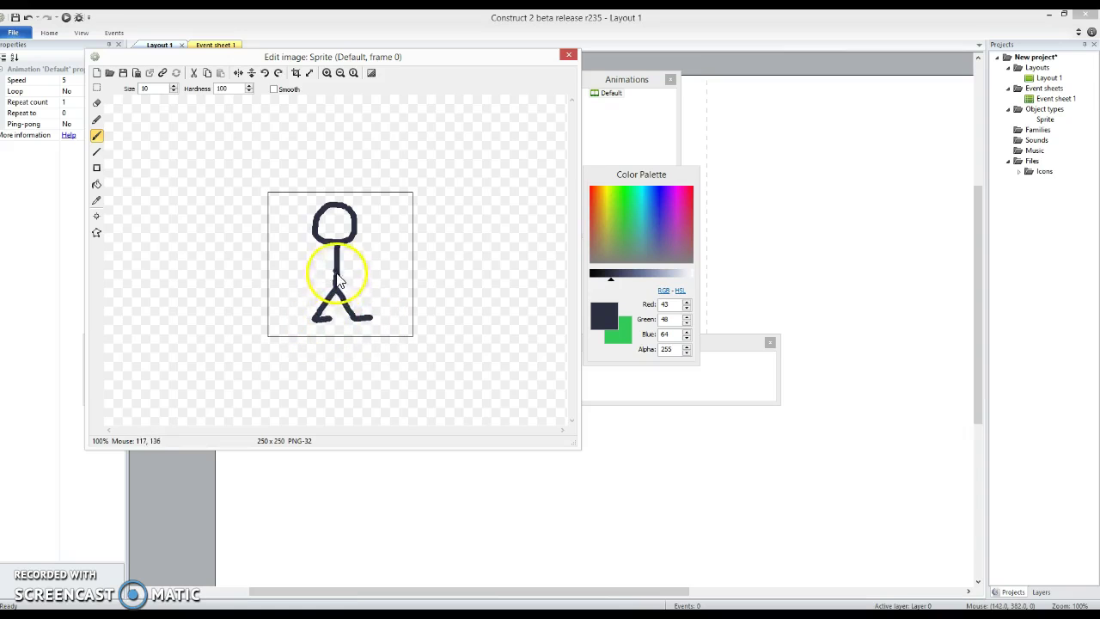
mouse_move(340, 256)
mouse_down()
mouse_move(379, 245)
mouse_move(341, 262)
mouse_move(378, 284)
mouse_up()
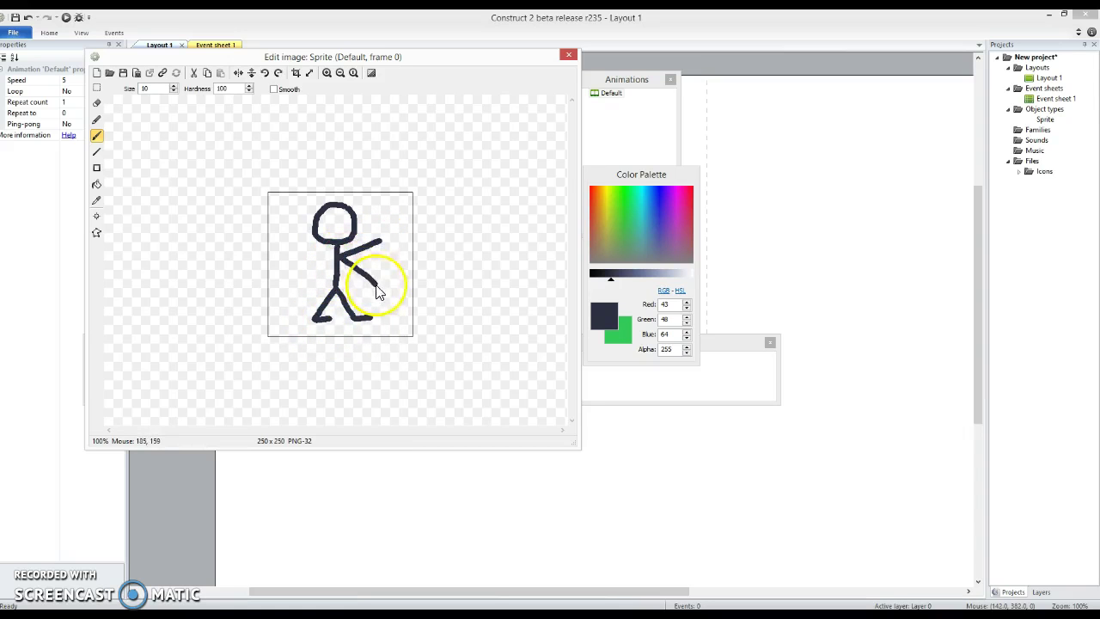
click(661, 216)
click(344, 221)
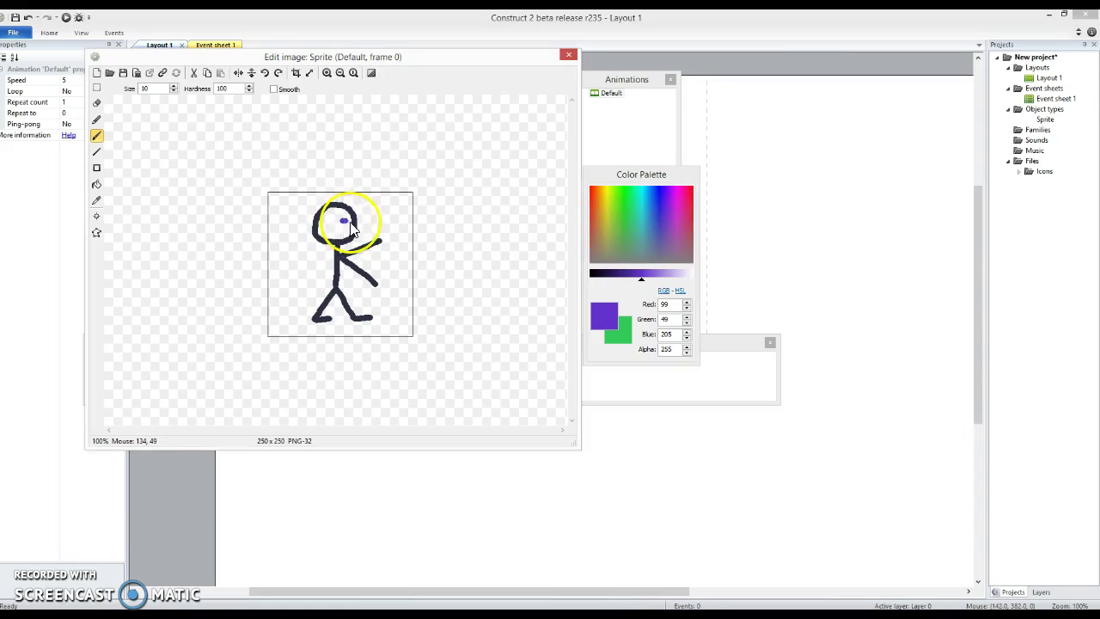
click(606, 202)
mouse_move(326, 201)
mouse_down()
mouse_move(309, 214)
mouse_move(317, 227)
mouse_move(295, 229)
mouse_move(297, 245)
mouse_up()
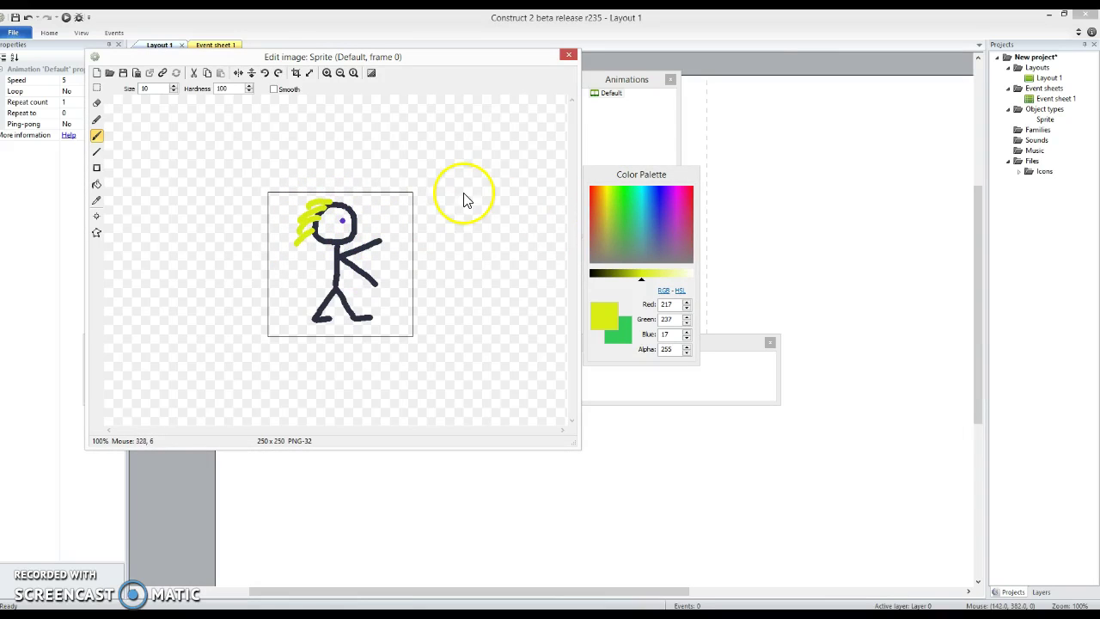
Close the image editor and shrink the stick figure to 38 × 34.
click(568, 55)
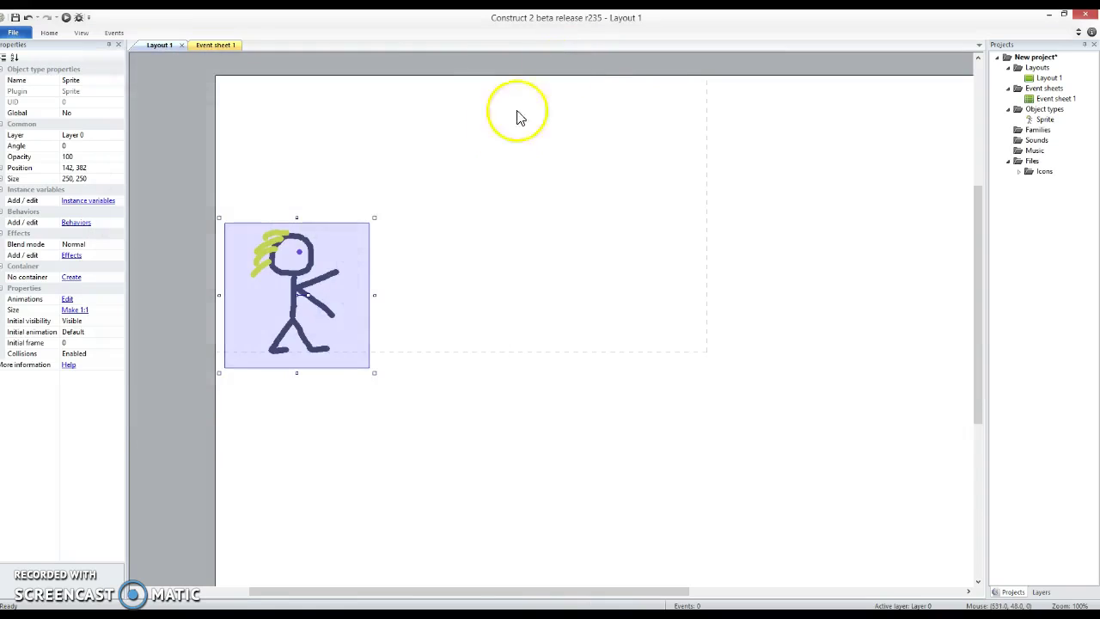
drag(355, 279, 399, 254)
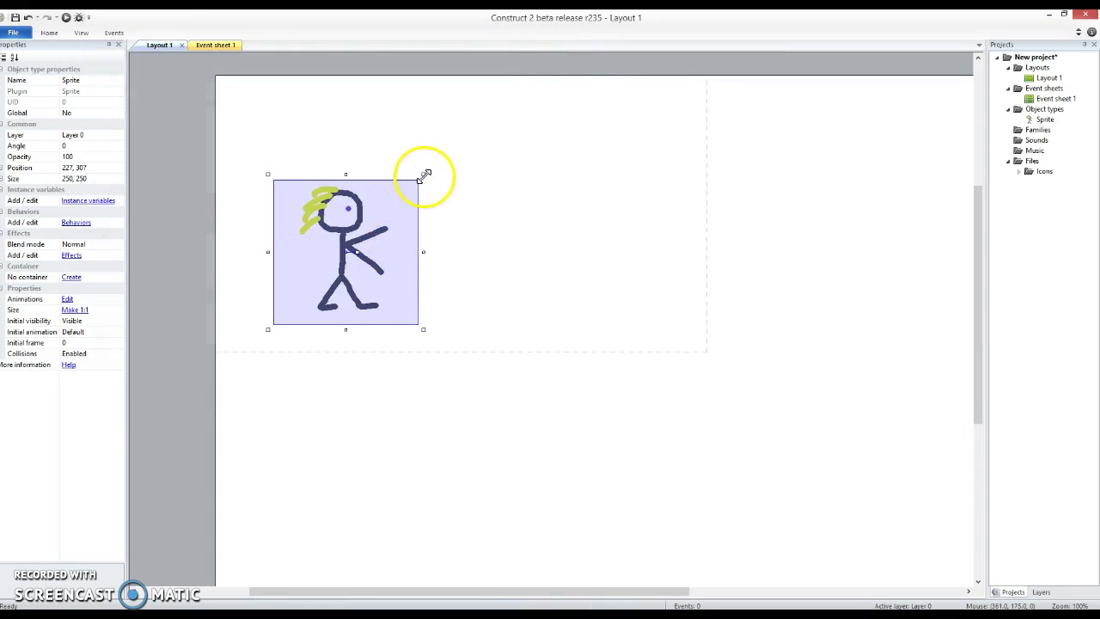
drag(424, 171, 303, 298)
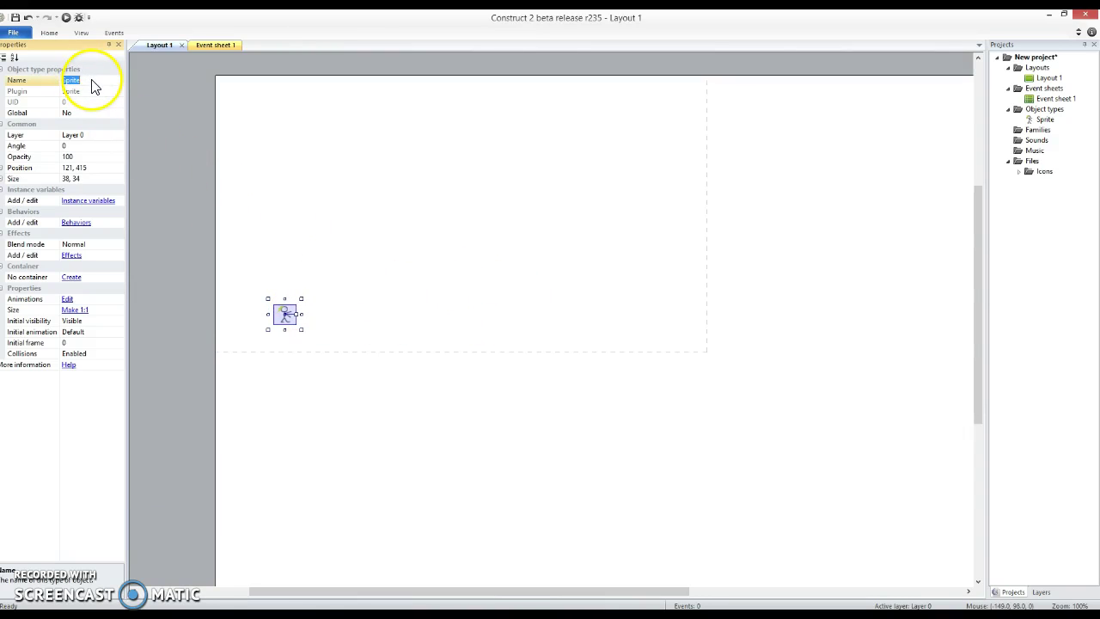
Rename the sprite's object type to Player.
text(Player)
key(Return)
click(240, 234)
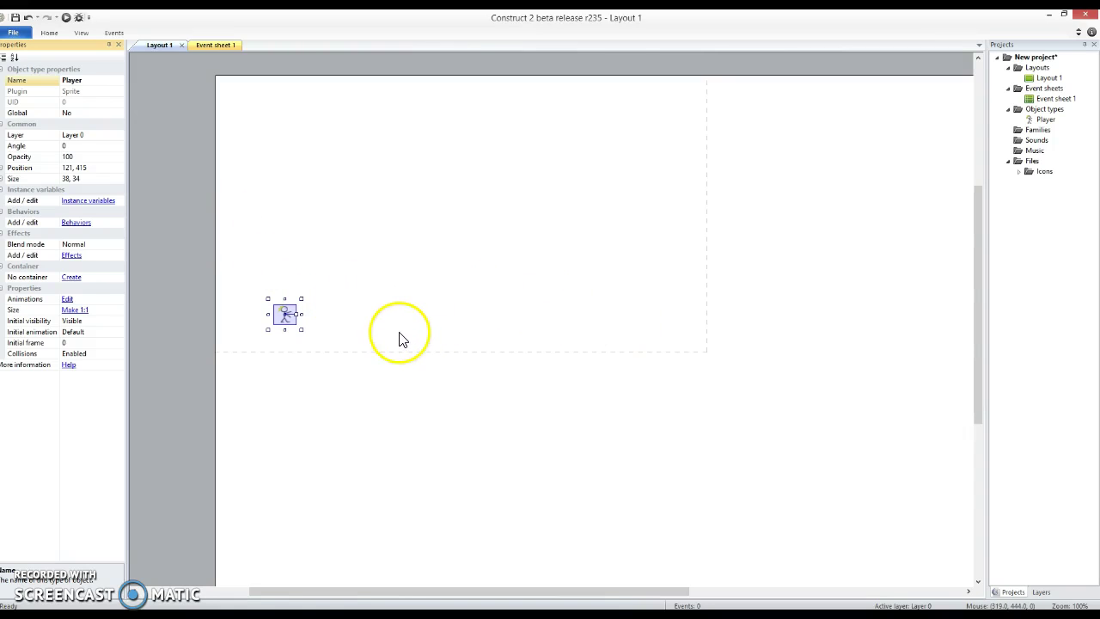
Insert a second Sprite and fill its image solid green.
double_click(351, 321)
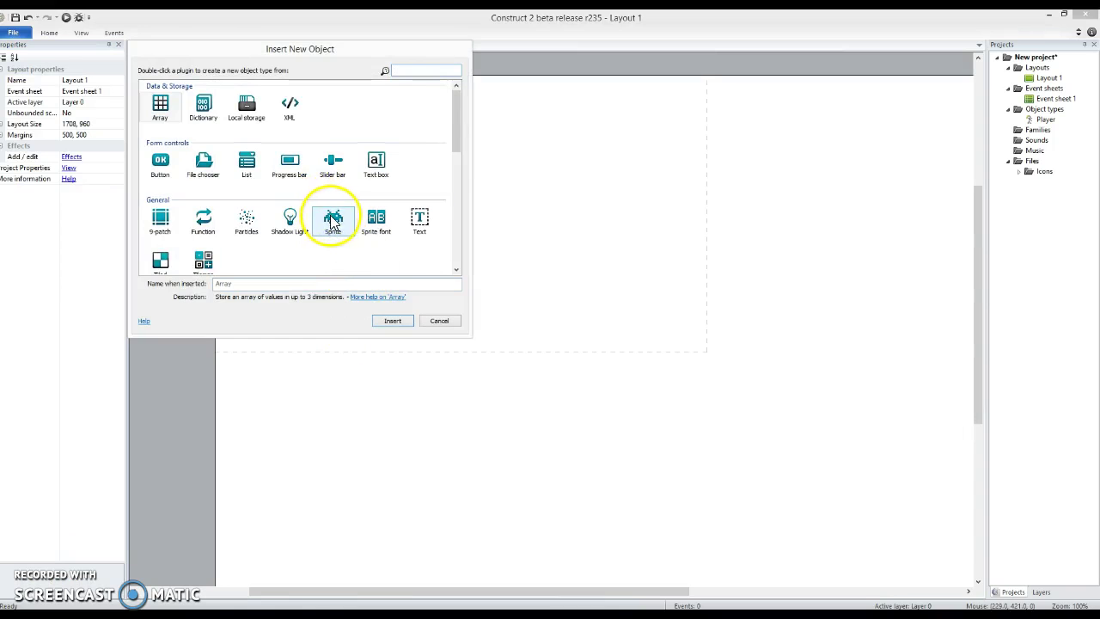
double_click(333, 222)
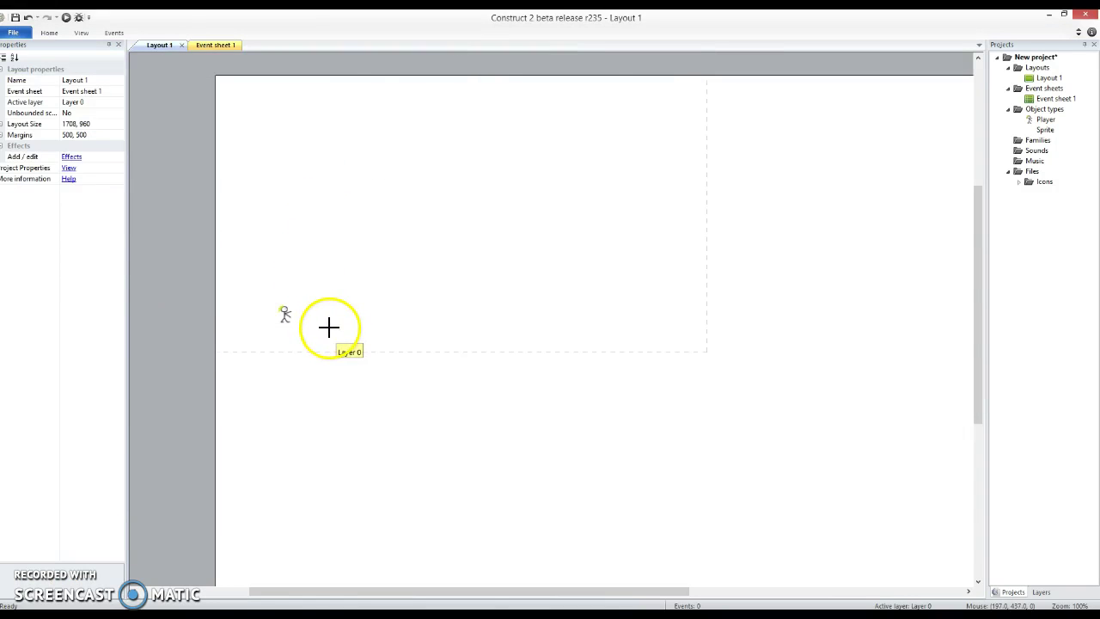
click(328, 328)
click(96, 184)
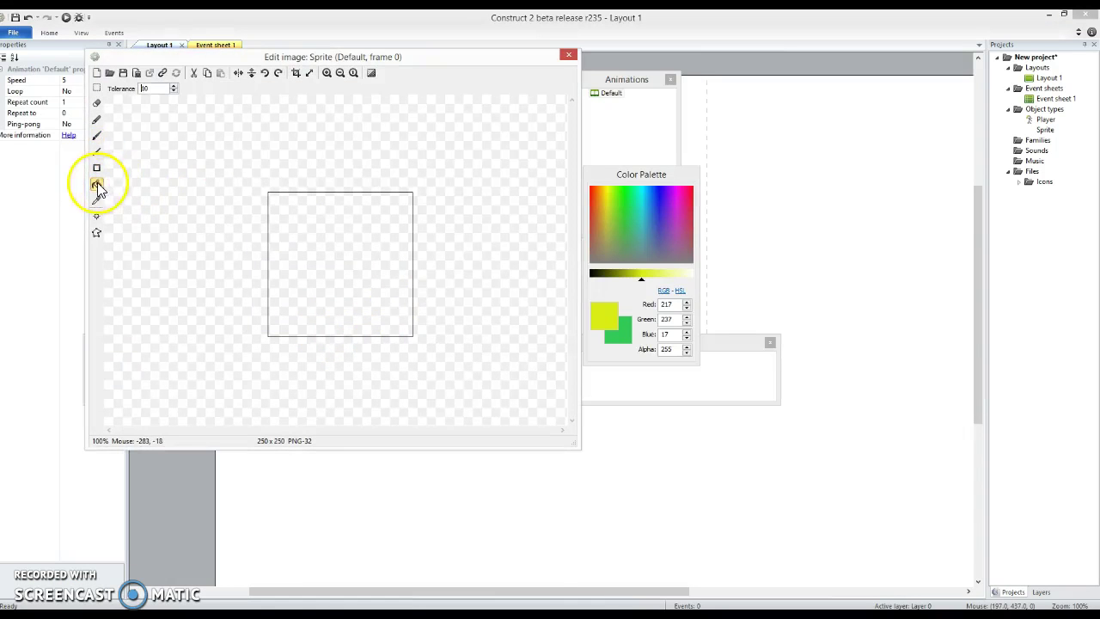
click(627, 222)
click(343, 285)
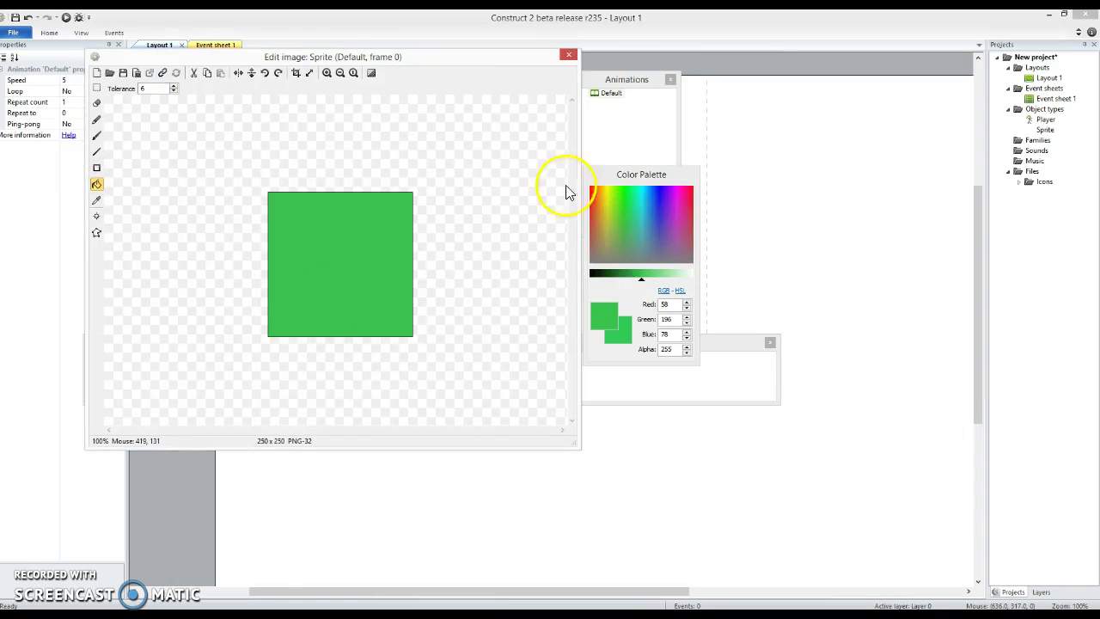
Squash the green sprite into a 270 × 12 bar below the Player and name it Ground.
click(571, 53)
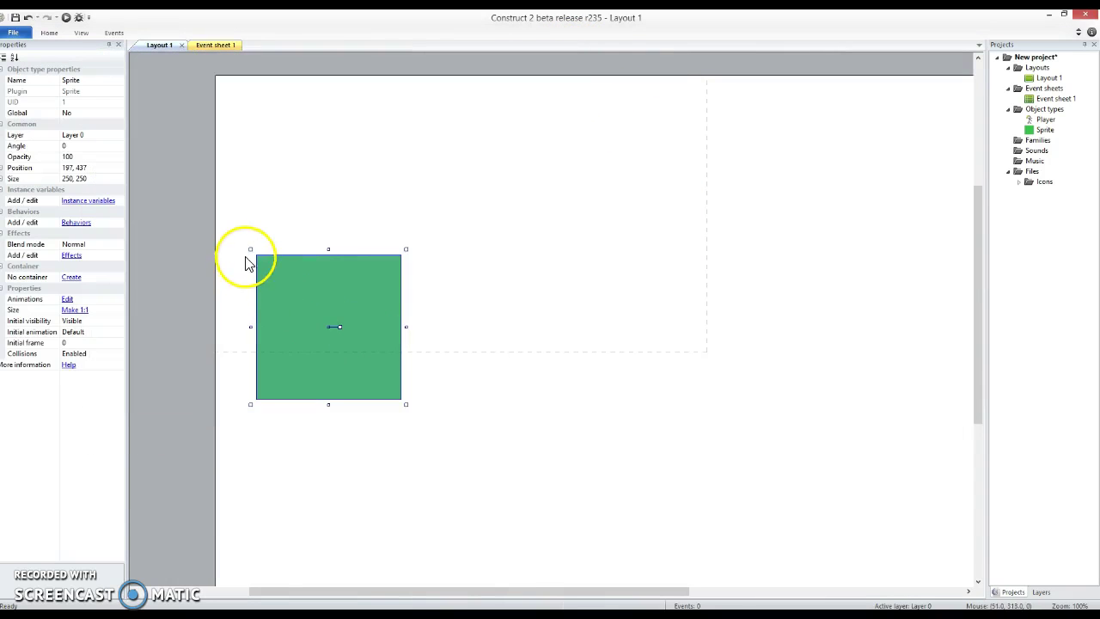
drag(246, 248, 258, 350)
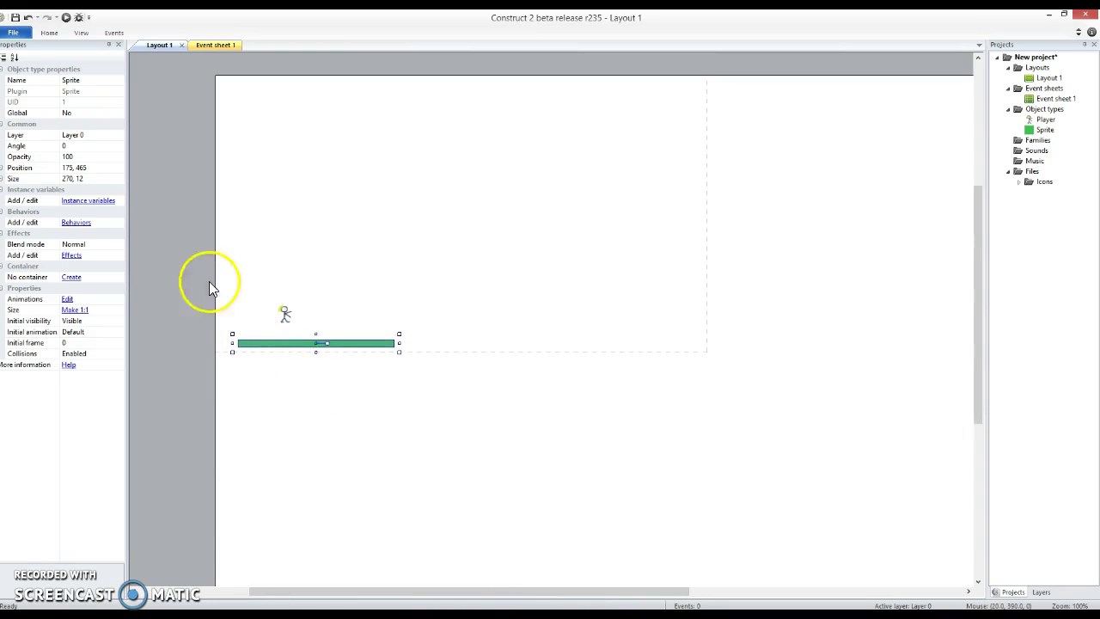
click(93, 80)
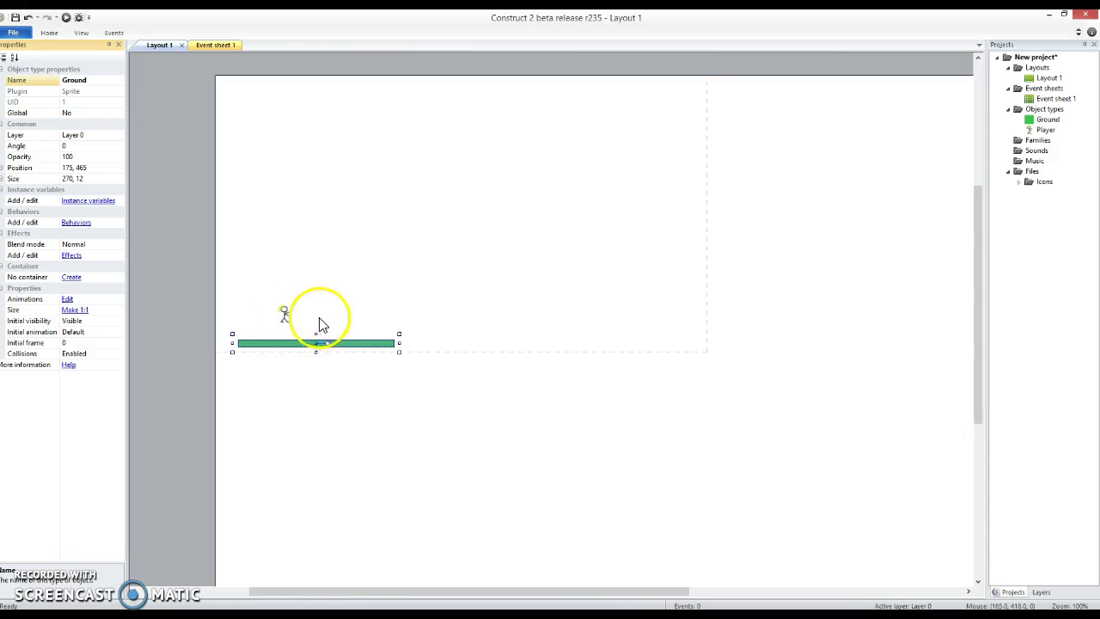
Add the Platform behaviour to Player, finding it by searching 'pl'.
click(286, 317)
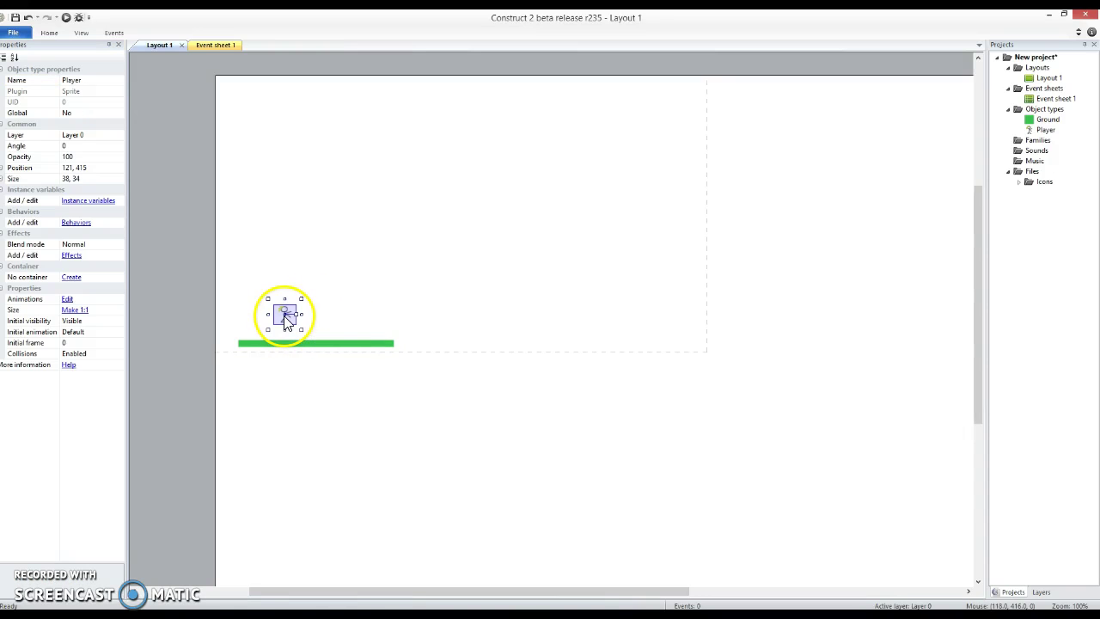
click(76, 222)
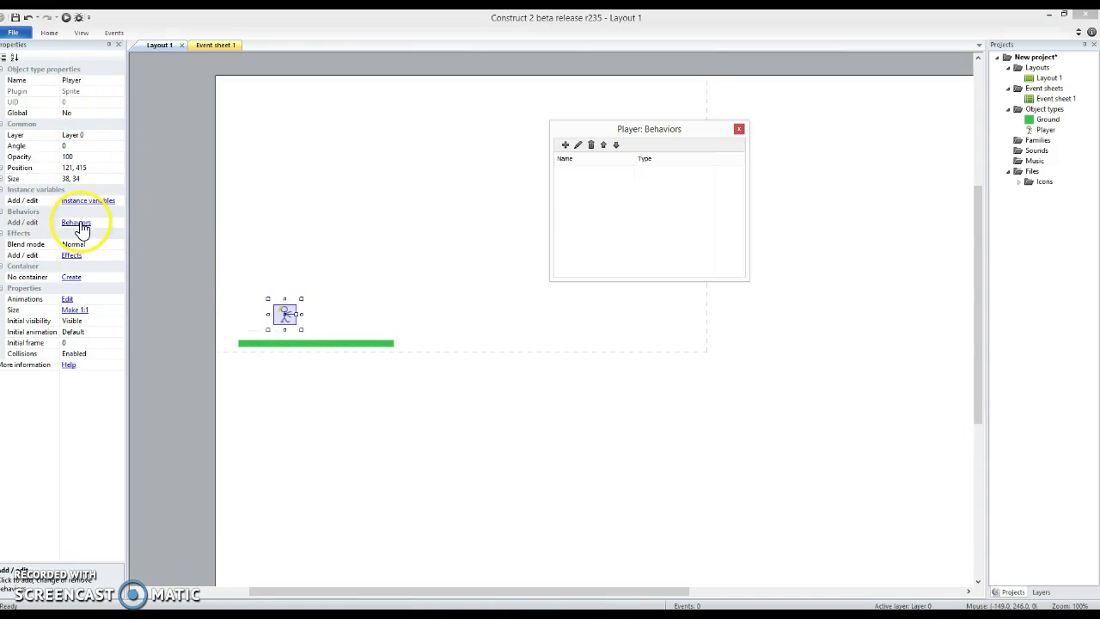
click(565, 145)
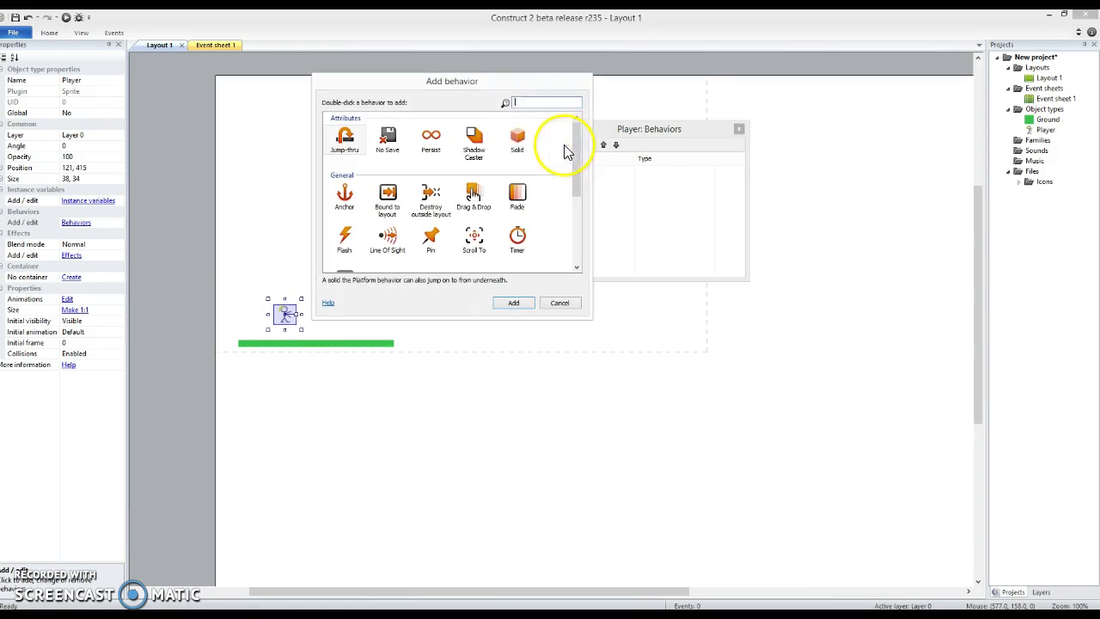
click(531, 103)
text(plat)
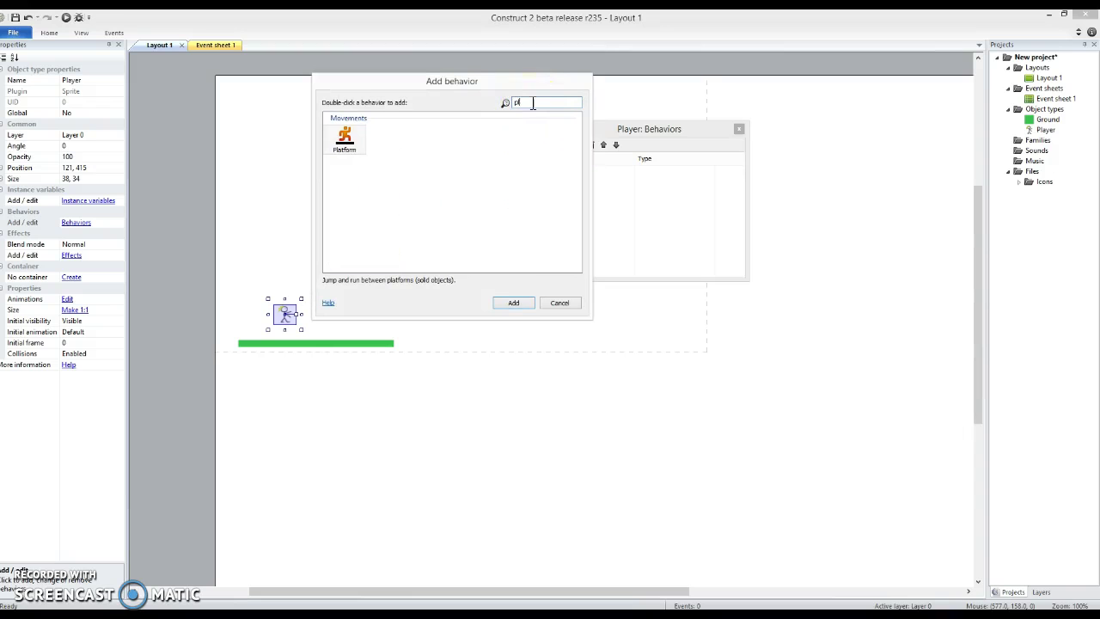
click(343, 139)
click(528, 307)
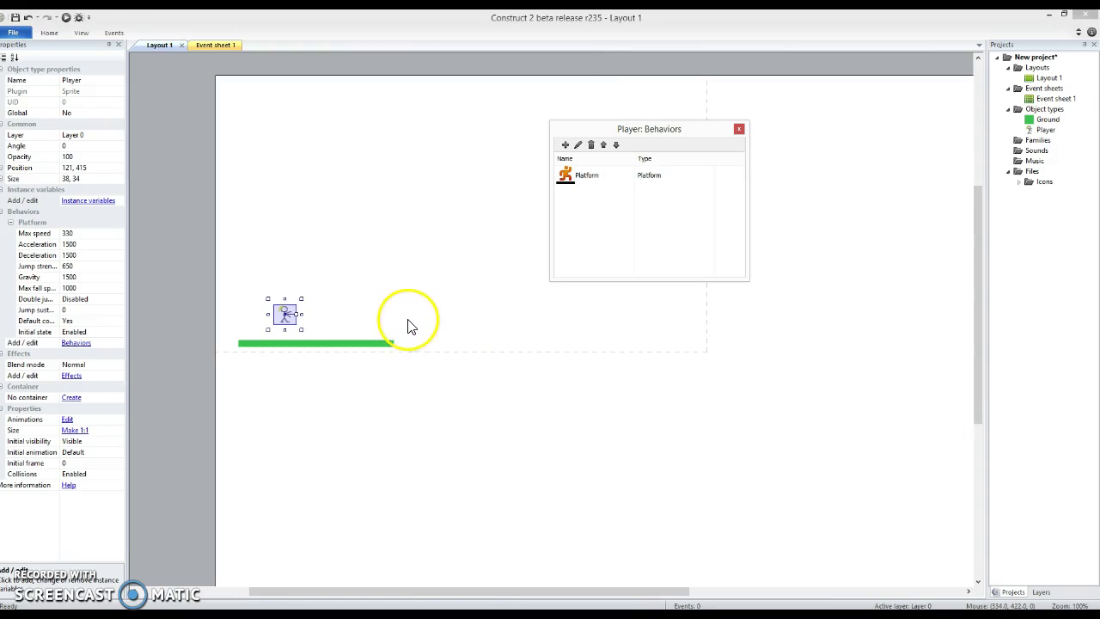
Give the Ground bar the Jump-thru behaviour instead of Solid, then close the Behaviors window.
click(276, 345)
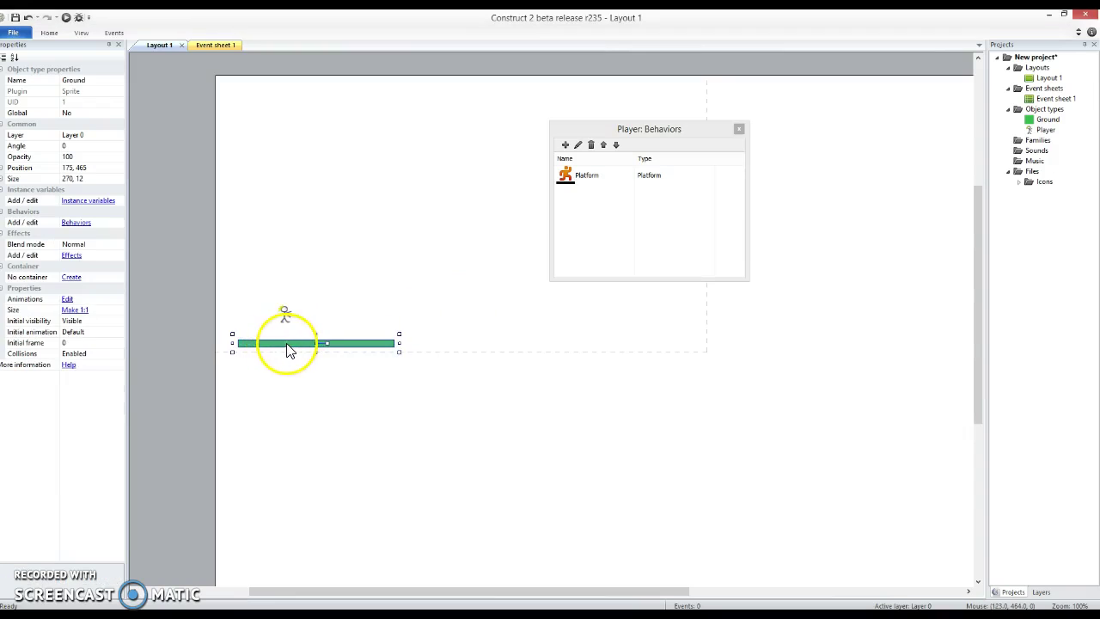
click(79, 224)
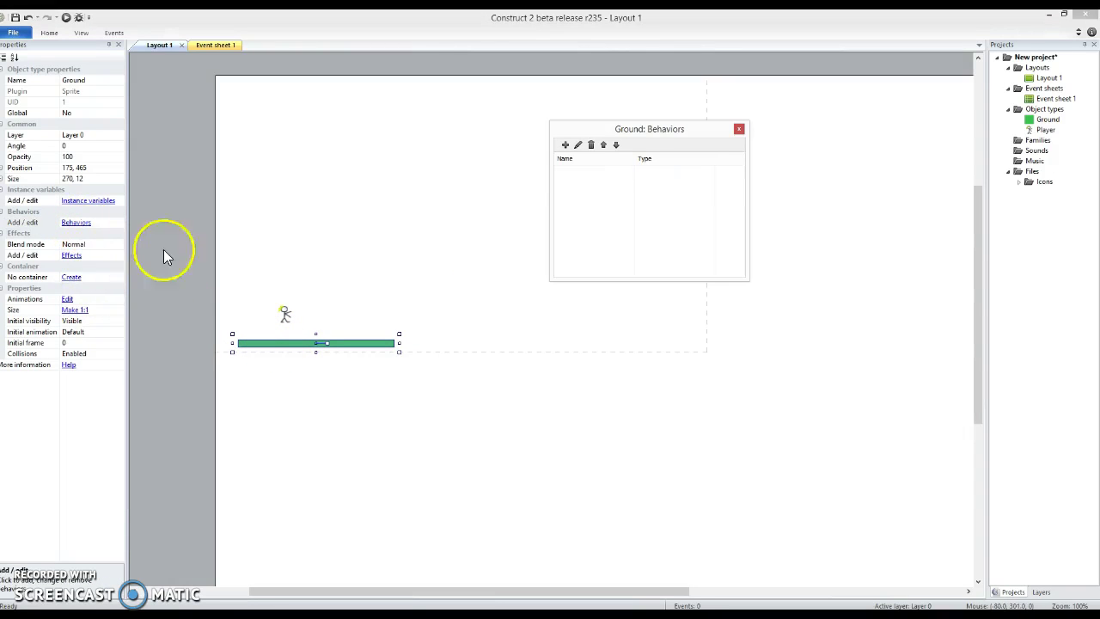
click(564, 144)
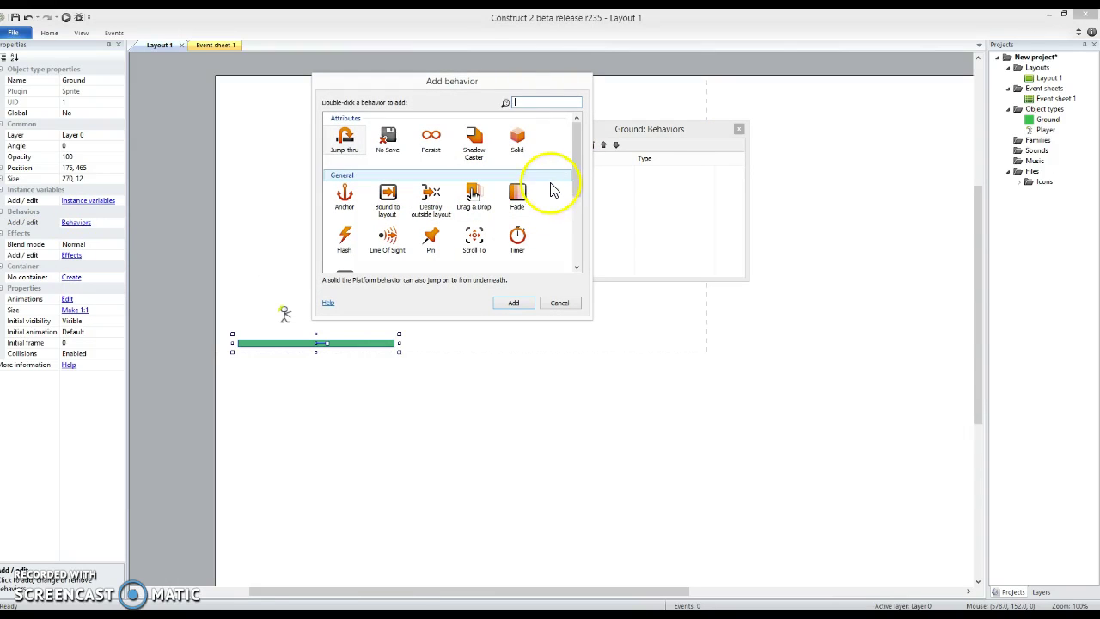
click(522, 148)
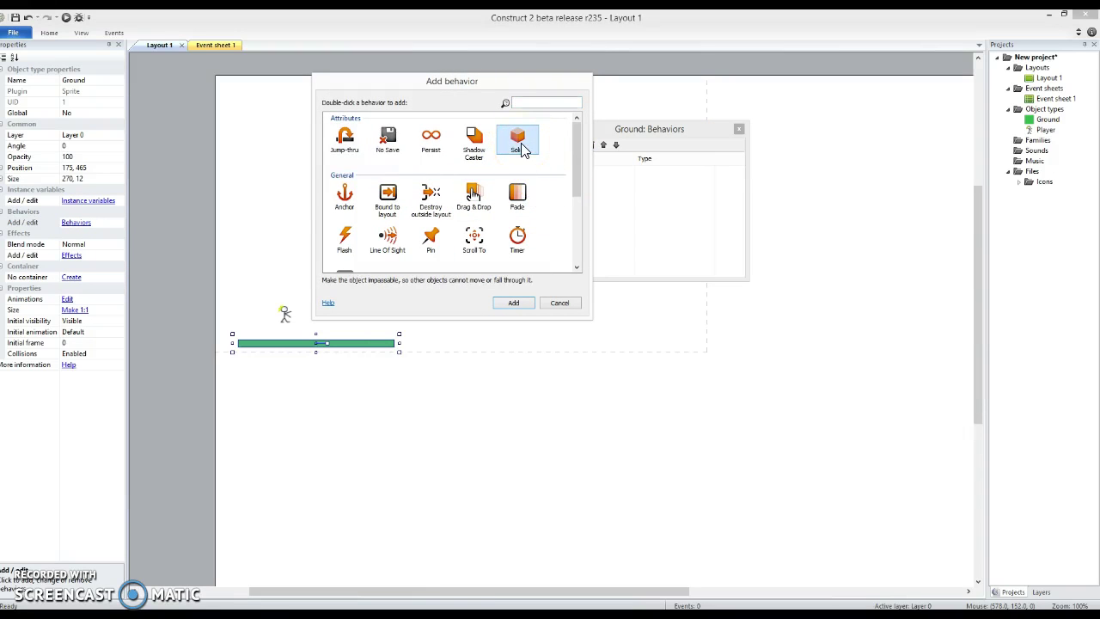
click(337, 146)
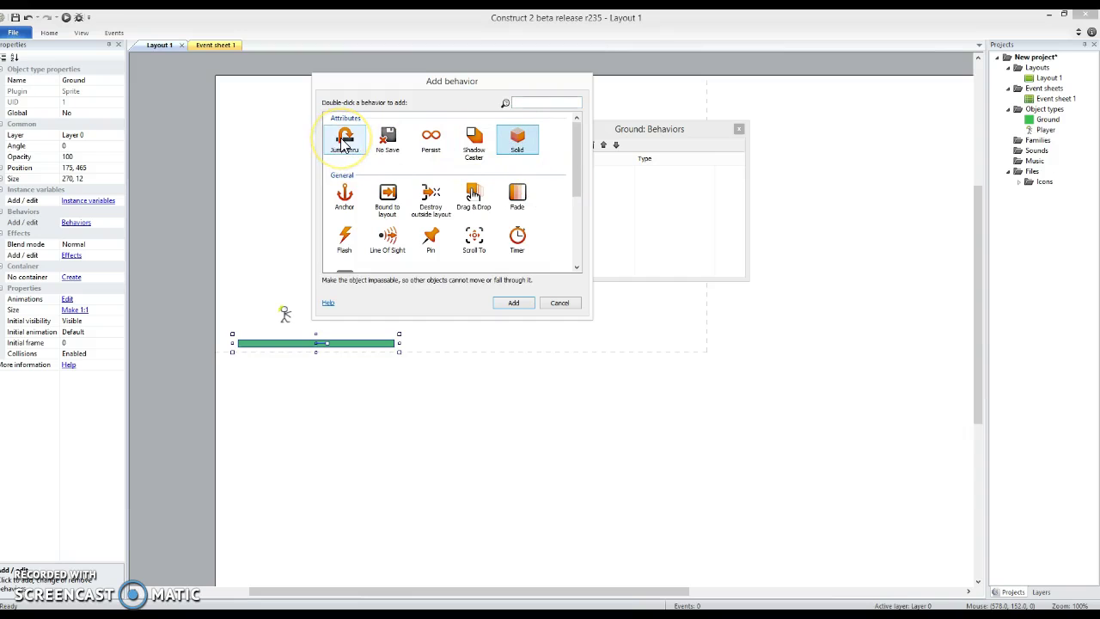
click(343, 144)
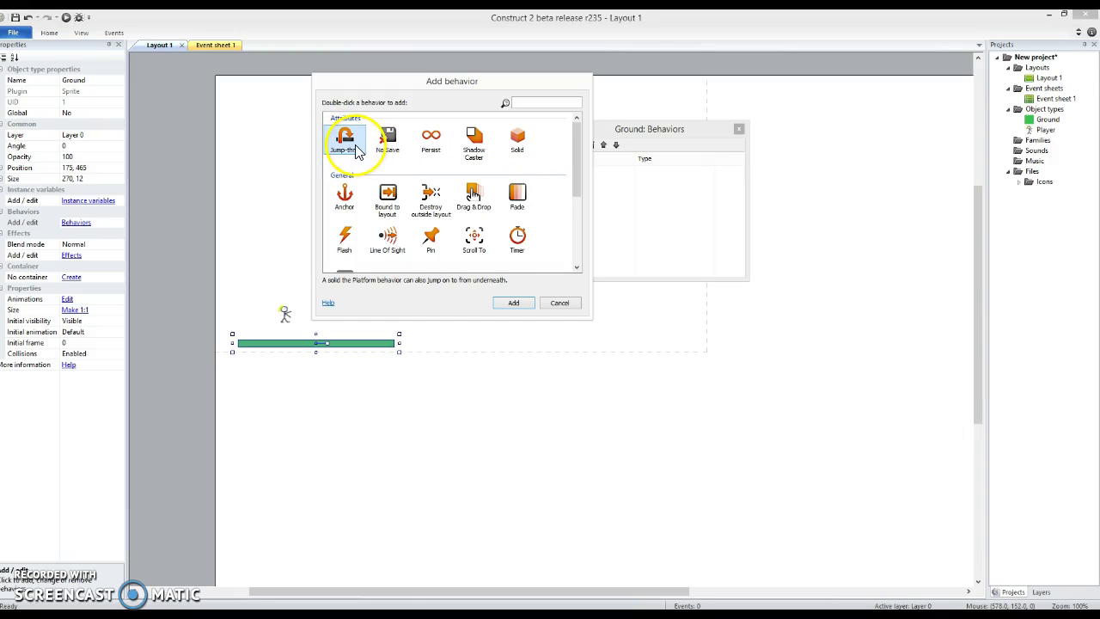
double_click(348, 146)
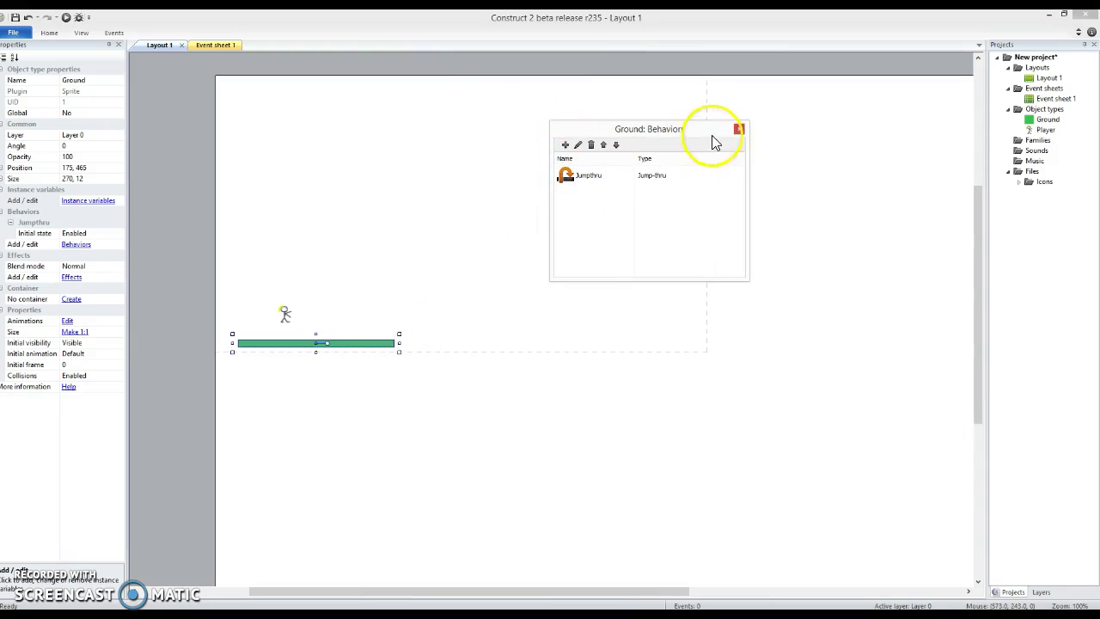
click(737, 129)
click(737, 129)
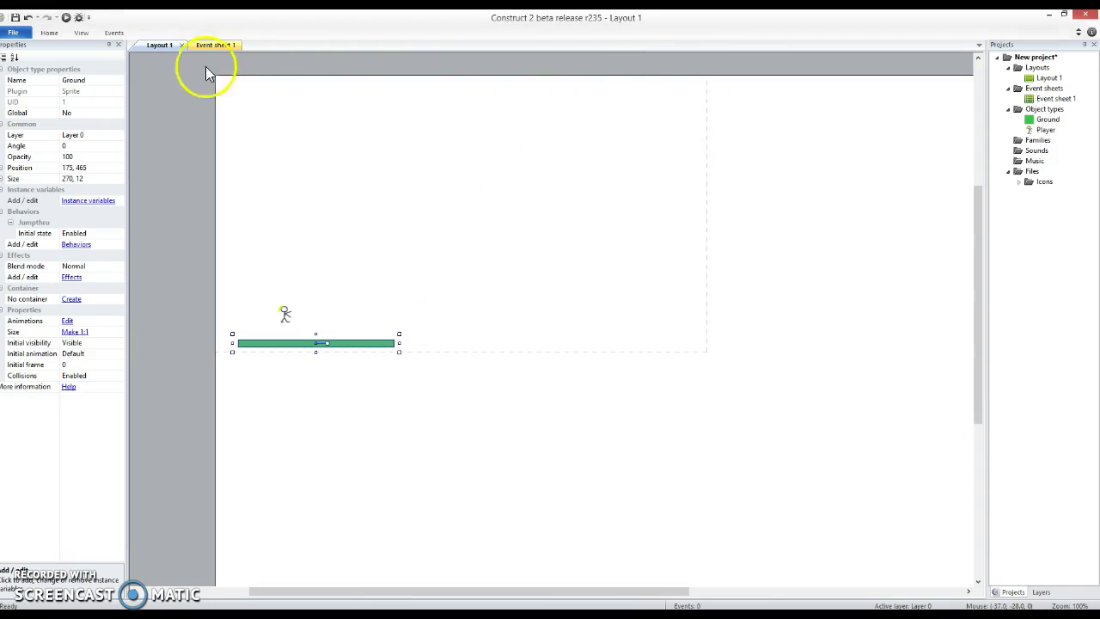
click(66, 17)
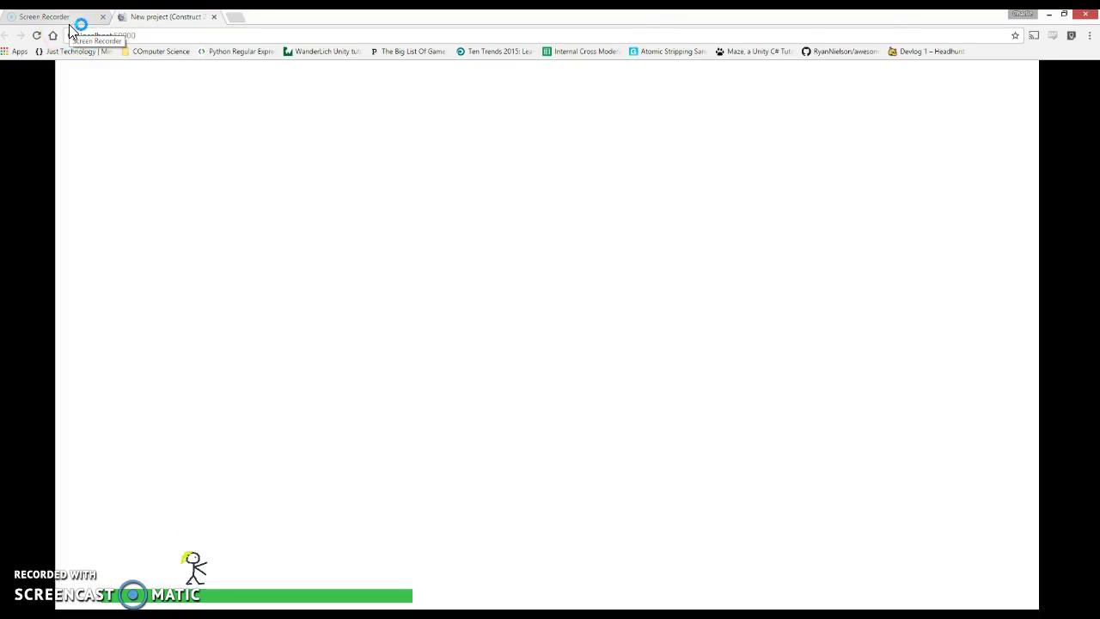
click(119, 104)
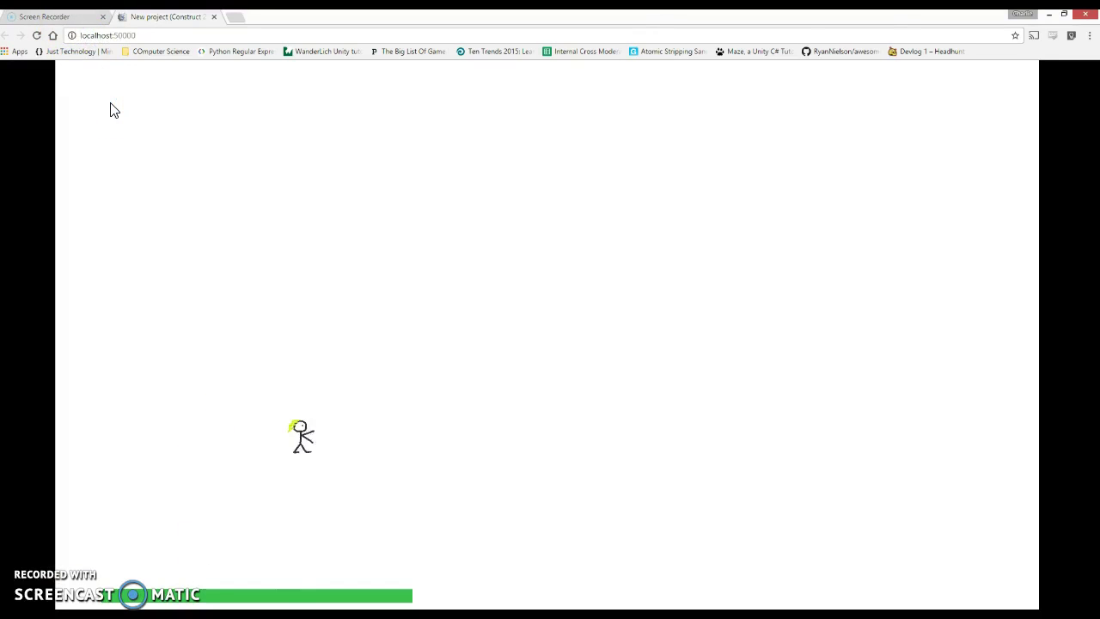
key(Up)
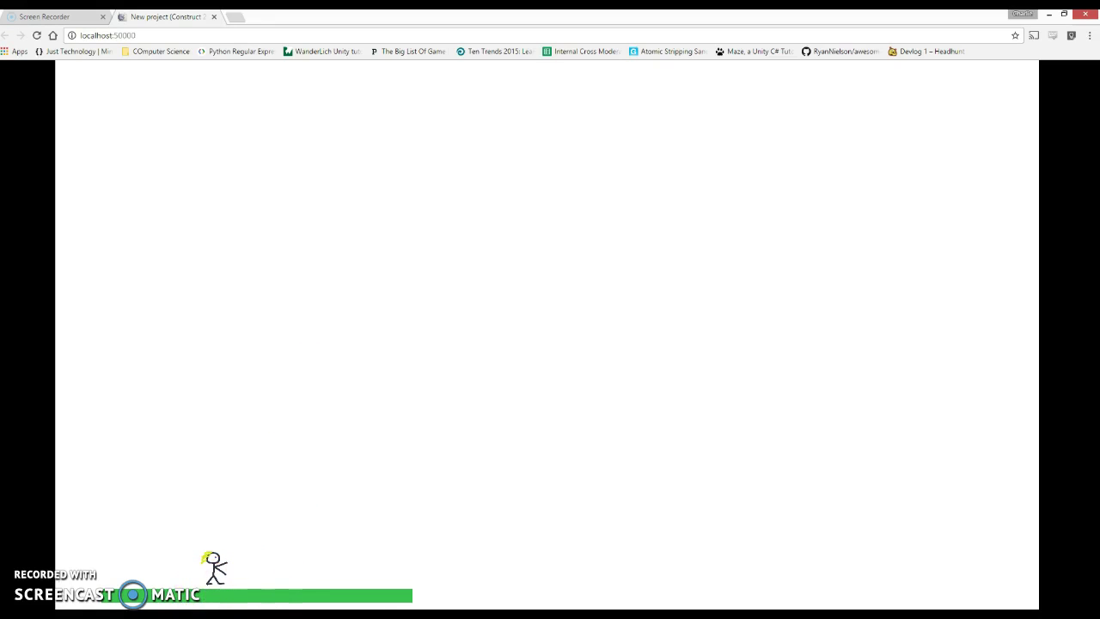
key(alt+Tab)
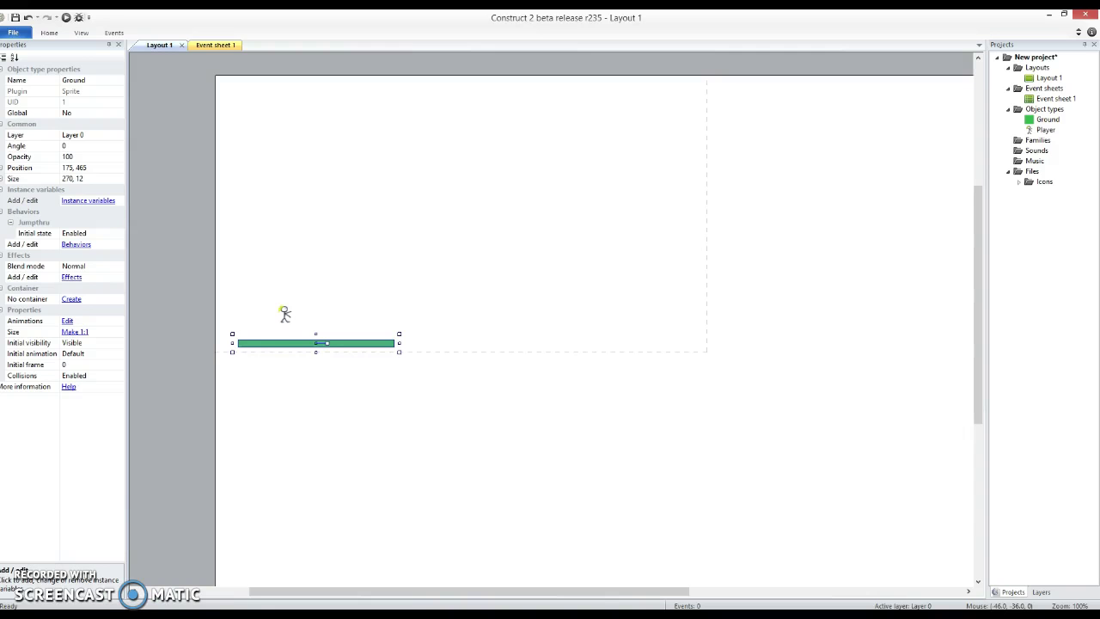
Auto-fit the Player's collision polygon with Guess polygon shape.
double_click(283, 313)
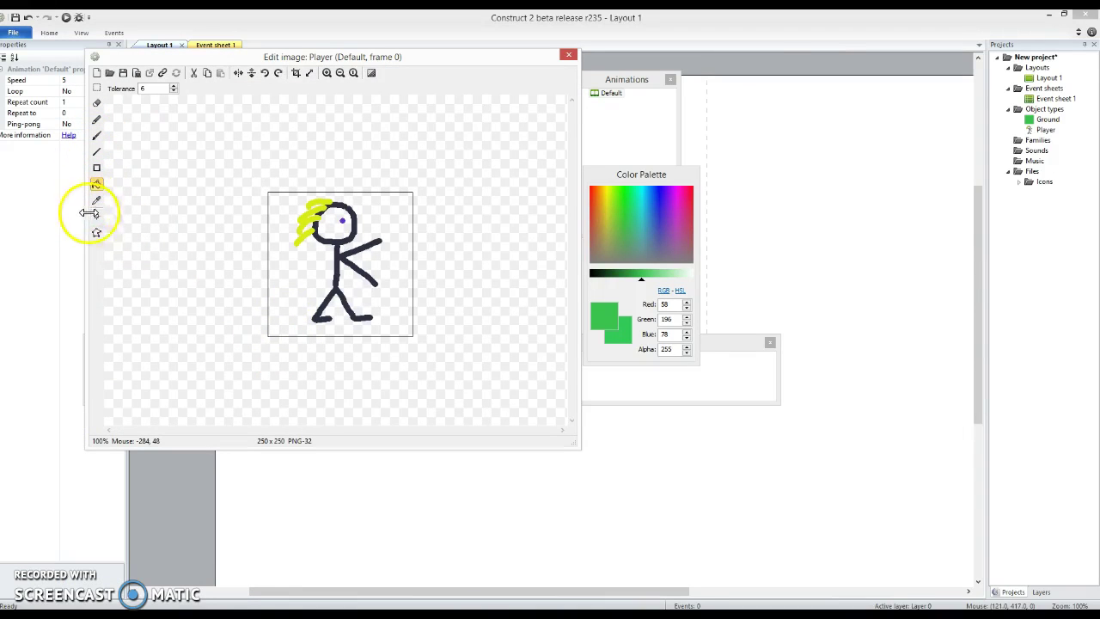
click(97, 234)
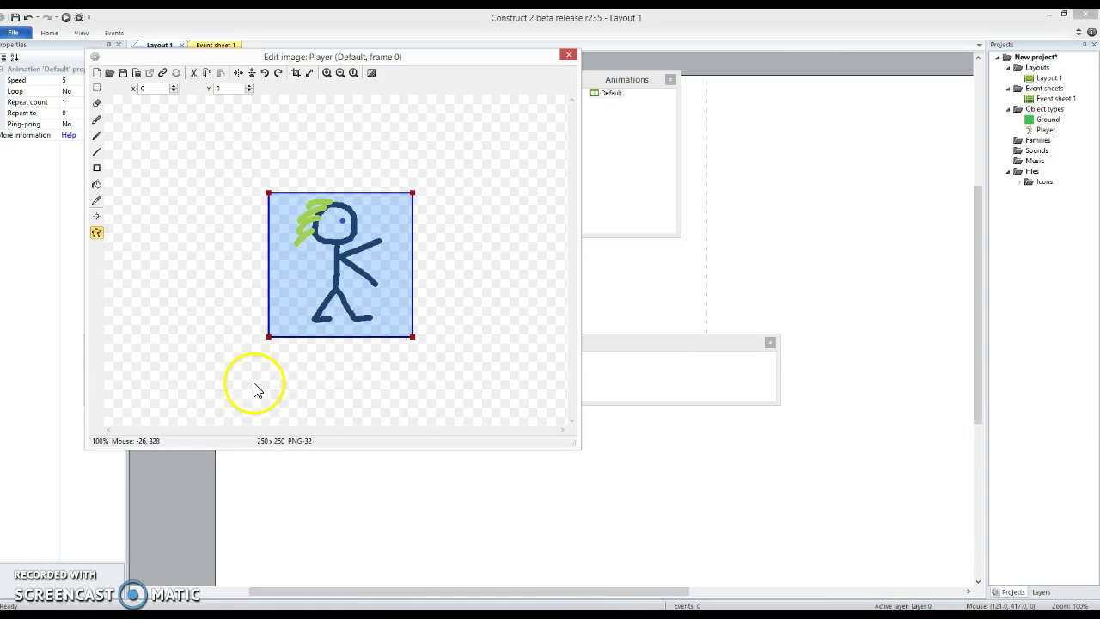
right_click(325, 277)
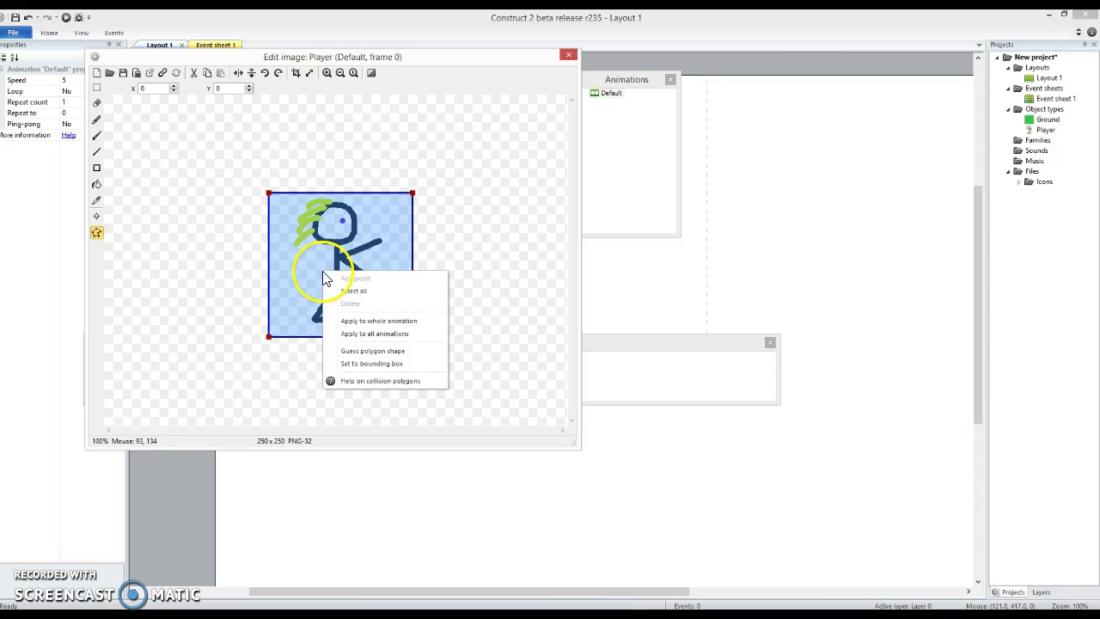
click(359, 354)
Drag polygon points onto the stick figure's feet and arm, then close the image editor.
drag(343, 315, 381, 323)
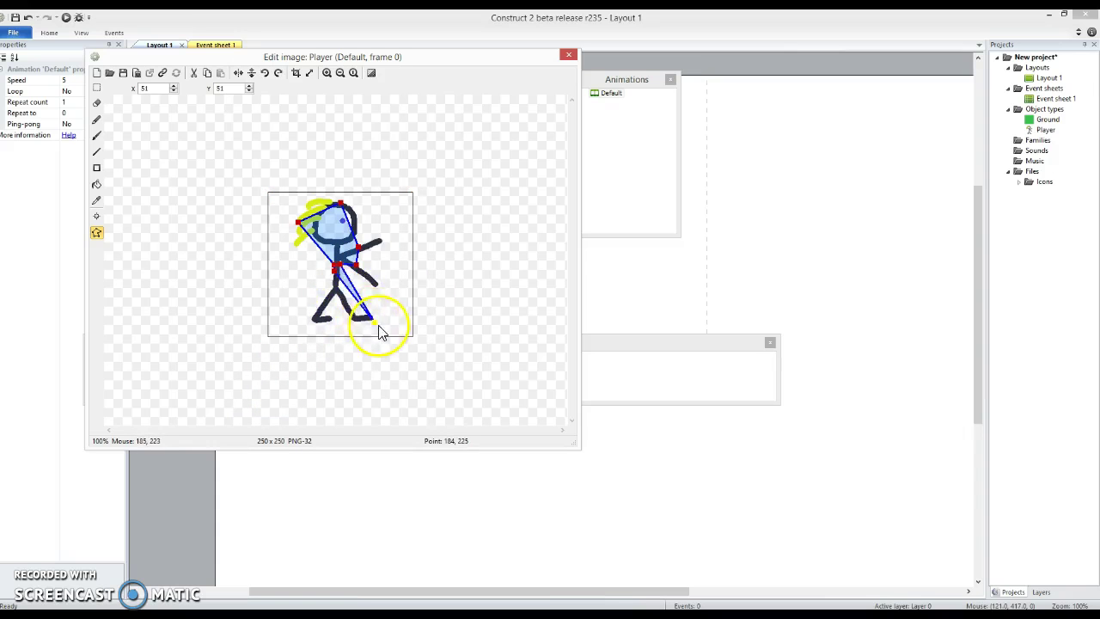
drag(341, 285, 373, 318)
mouse_move(368, 273)
mouse_down()
mouse_move(356, 248)
mouse_move(383, 237)
mouse_move(319, 258)
mouse_move(347, 266)
mouse_up()
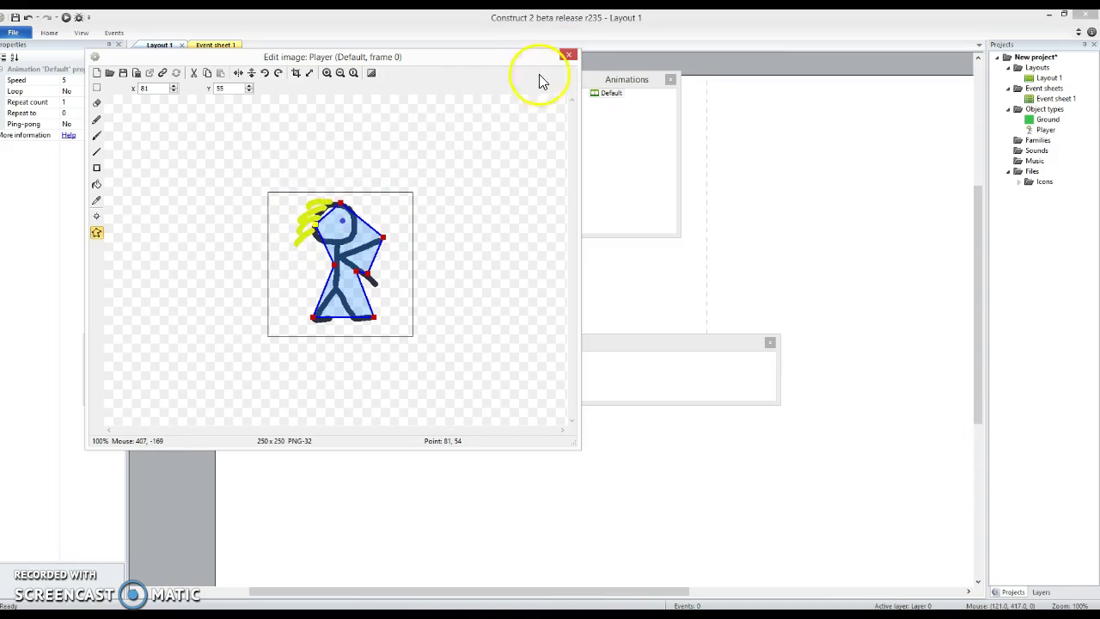
click(568, 55)
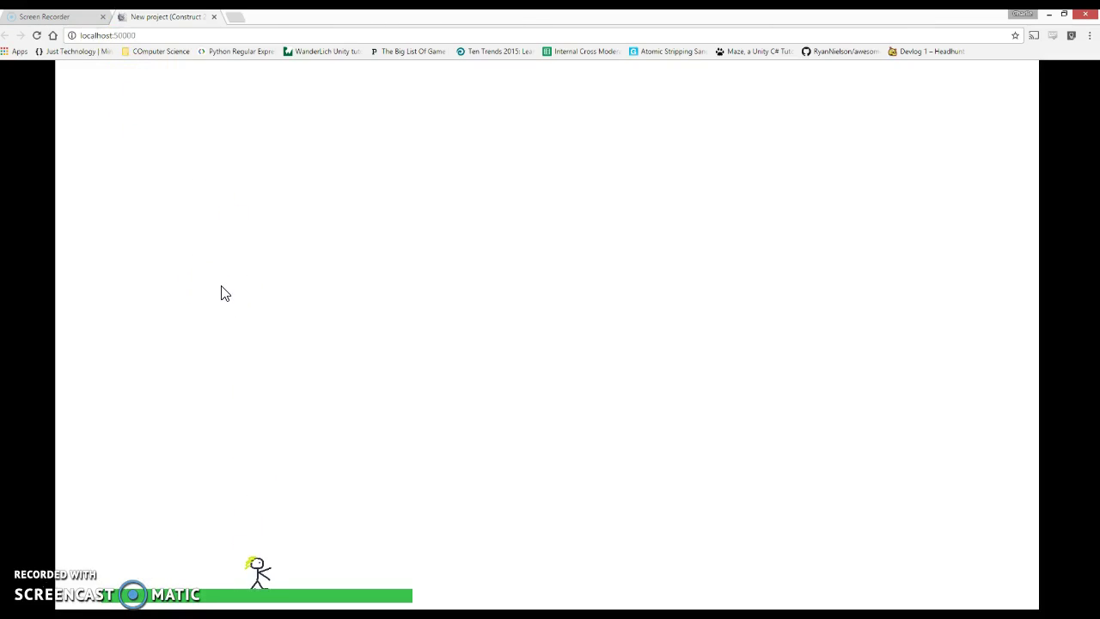
click(249, 269)
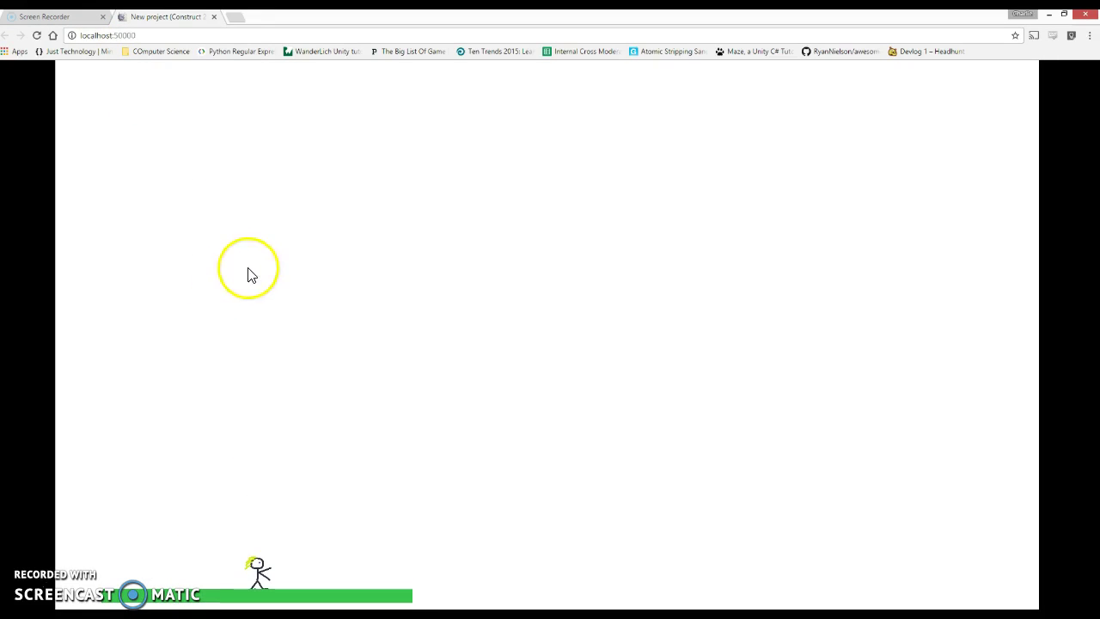
click(1049, 14)
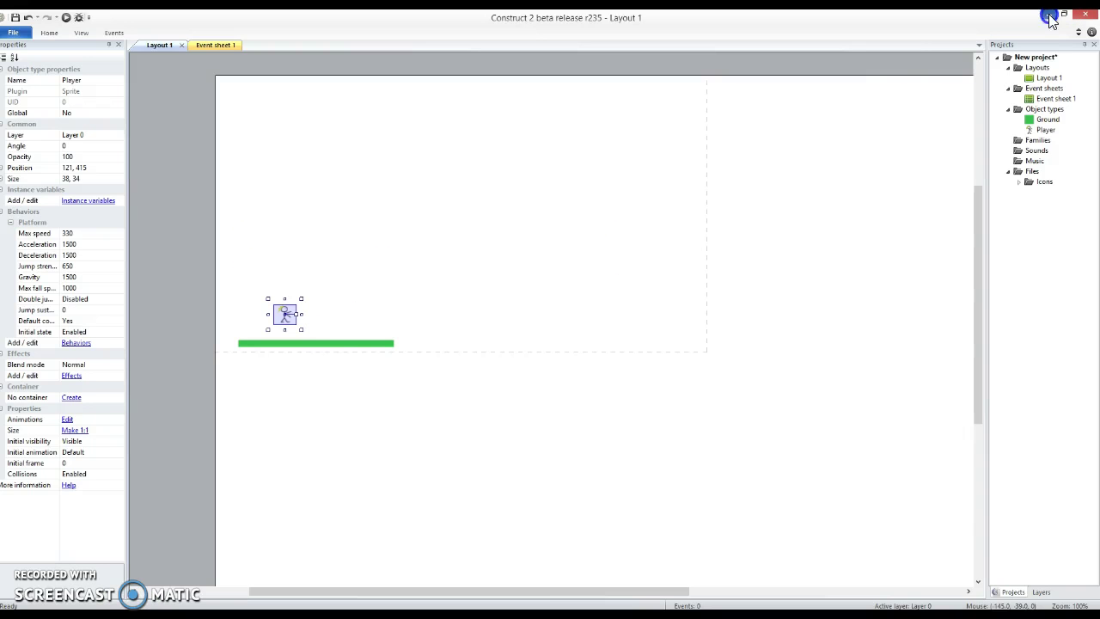
Duplicate the Ground bar as a higher platform to the right and preview the layout.
click(371, 346)
ctrl+drag(370, 347, 901, 306)
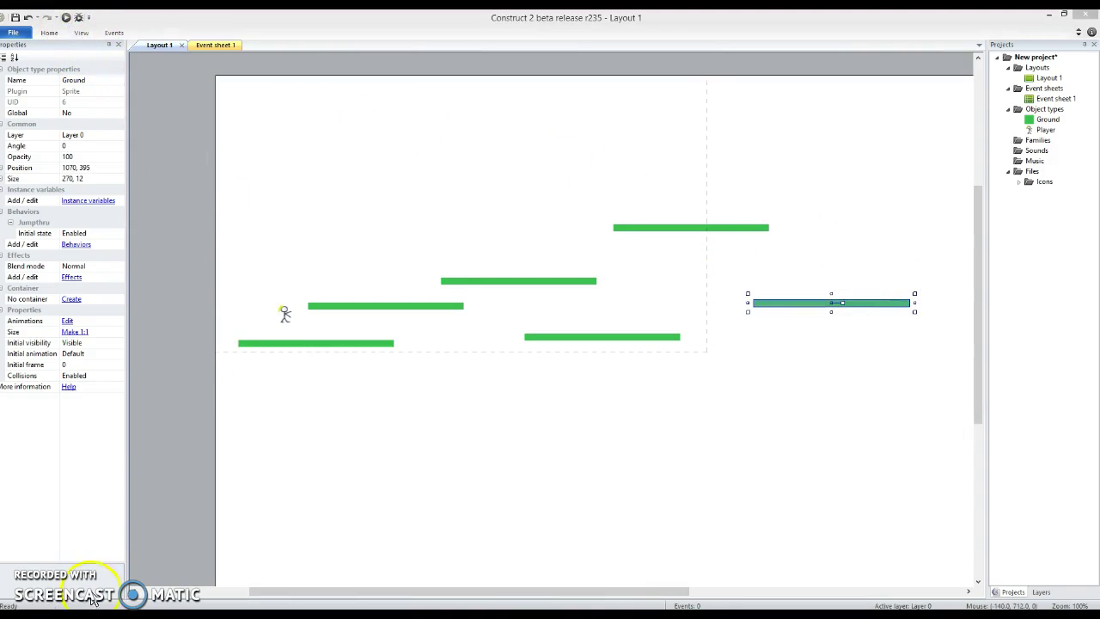
key(F5)
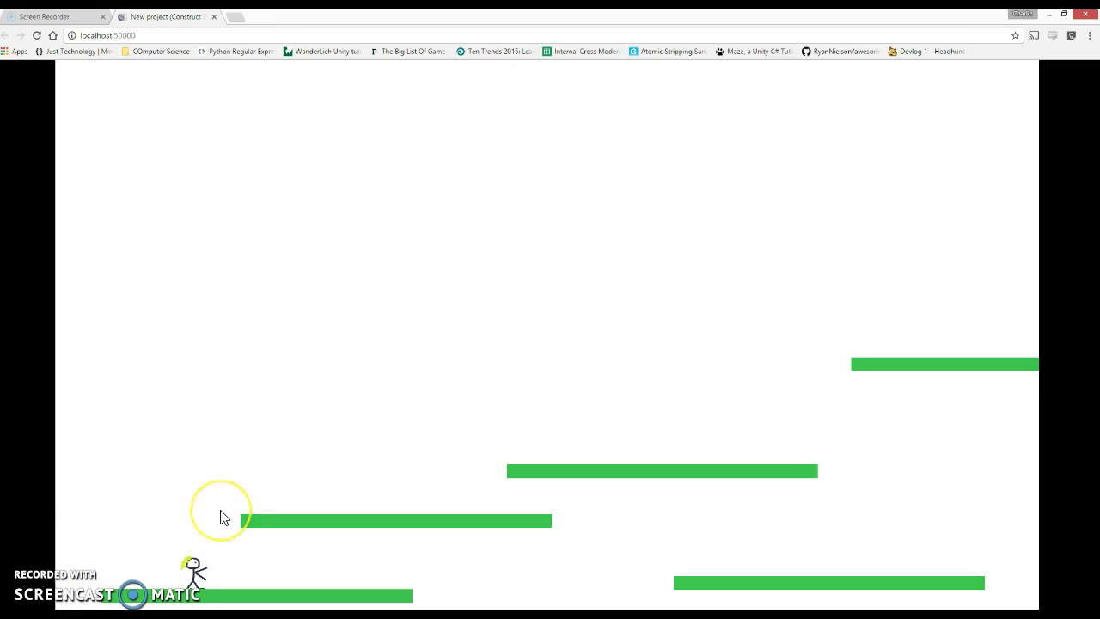
Jump the stick figure from the lowest bar up the platforms to the top-right one.
key(Up)
key(Right)
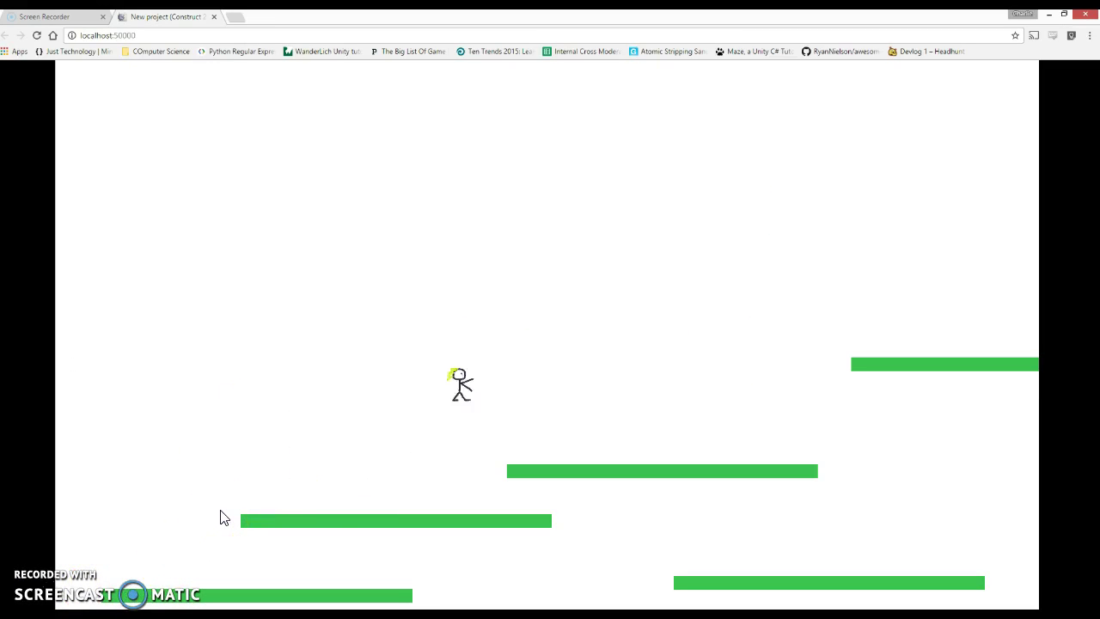
key(Up)
key(Right)
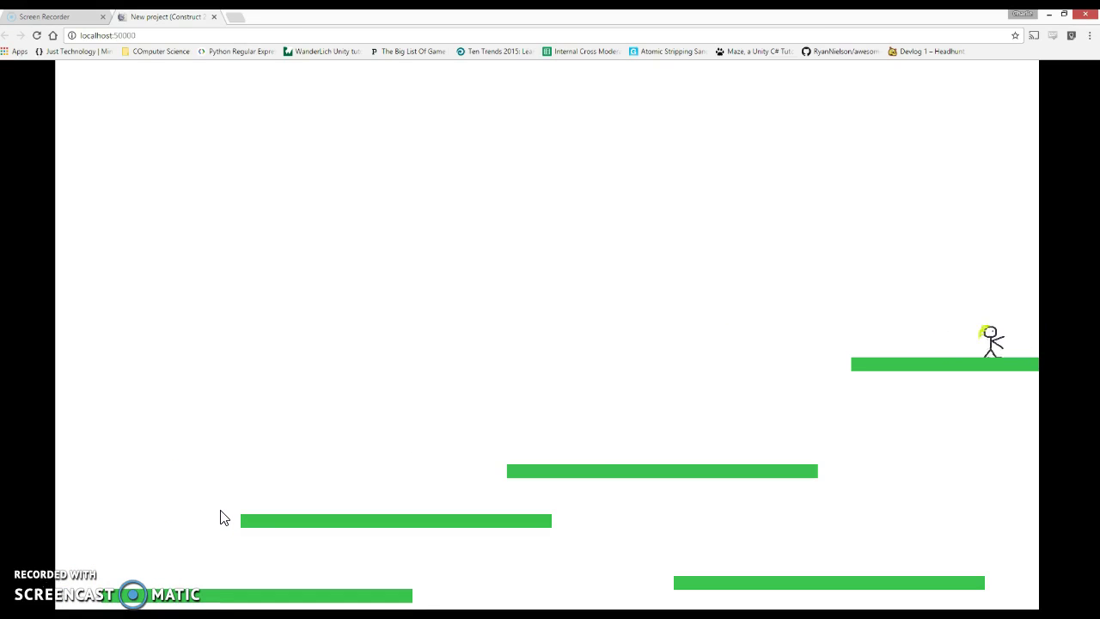
click(96, 544)
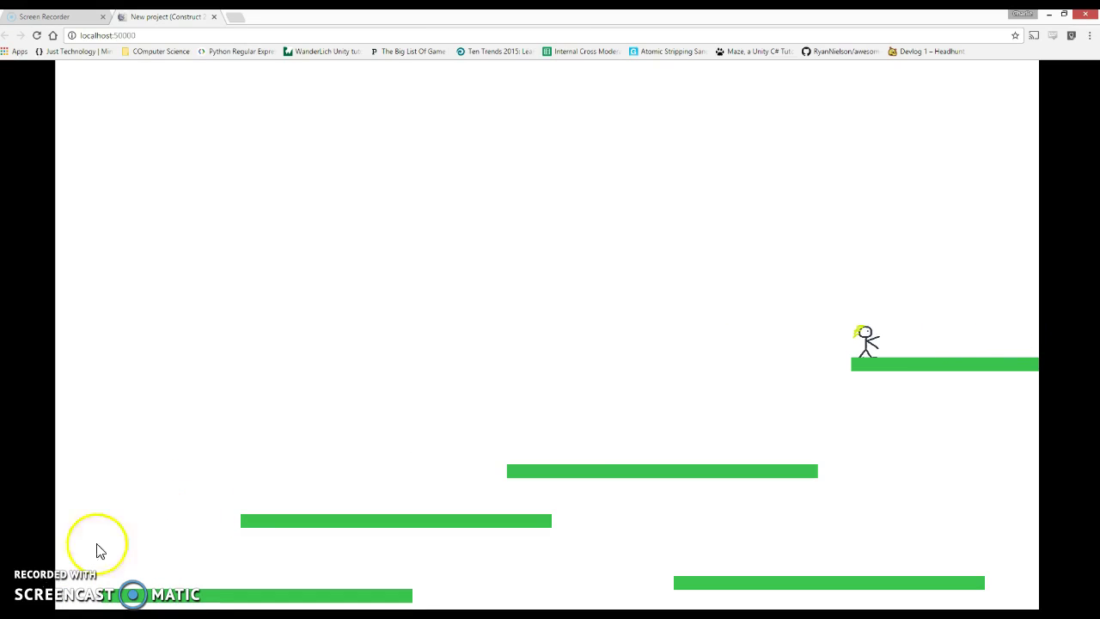